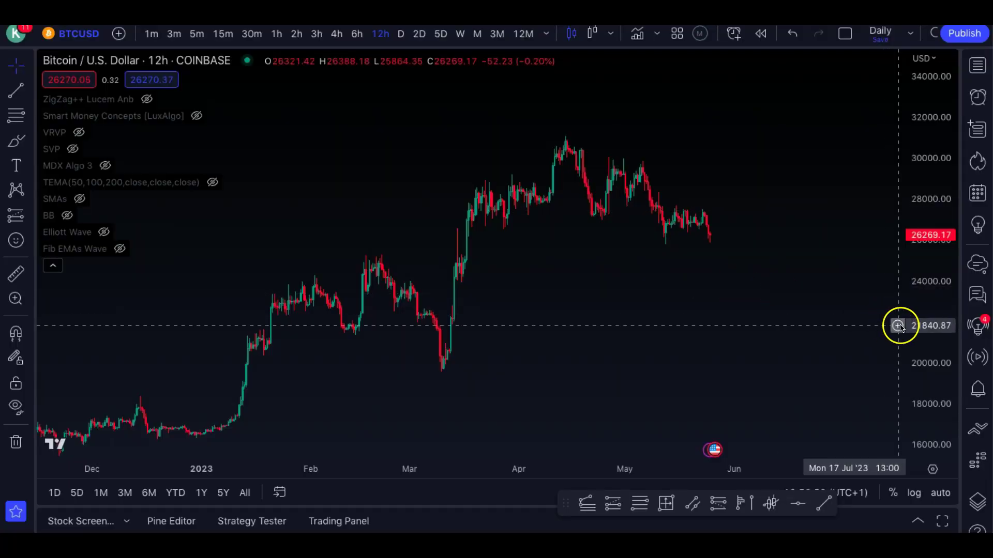
# - Switch the BTCUSD chart to the daily timeframe and frame the price action from mid-January 2023 to the latest candle
pyautogui.moveTo(897, 325); pyautogui.dragTo(929, 228)
pyautogui.moveTo(702, 293); pyautogui.dragTo(703, 312)
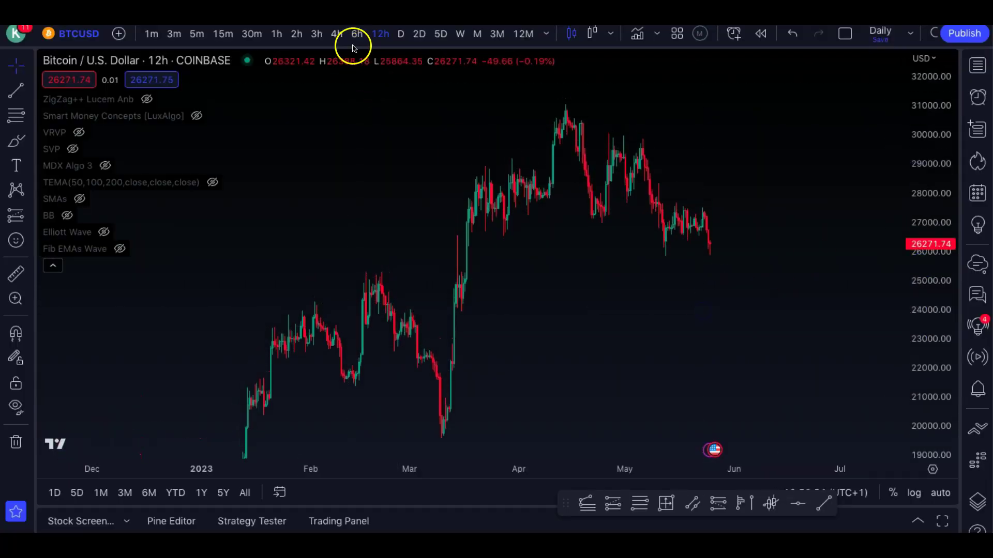
pyautogui.click(401, 34)
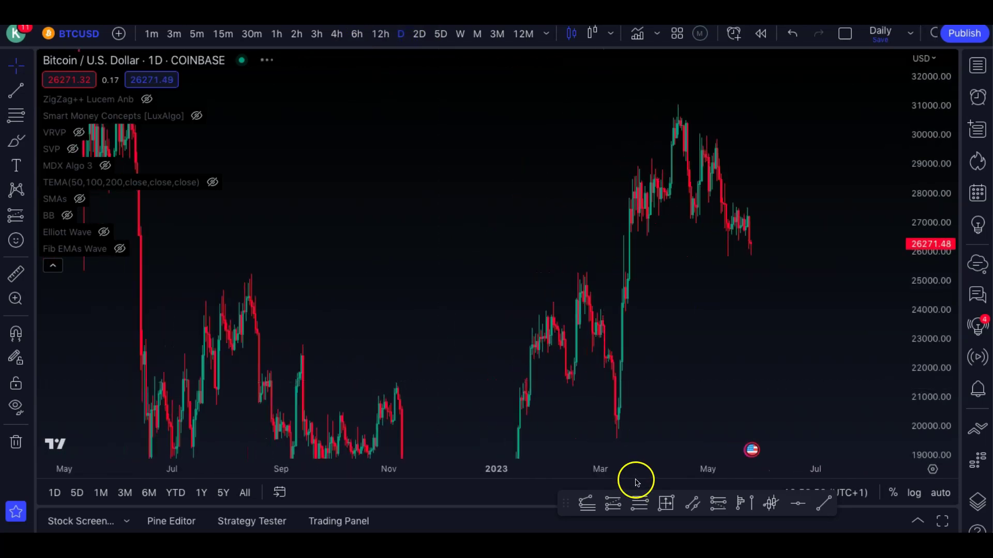
pyautogui.moveTo(636, 476); pyautogui.dragTo(385, 462)
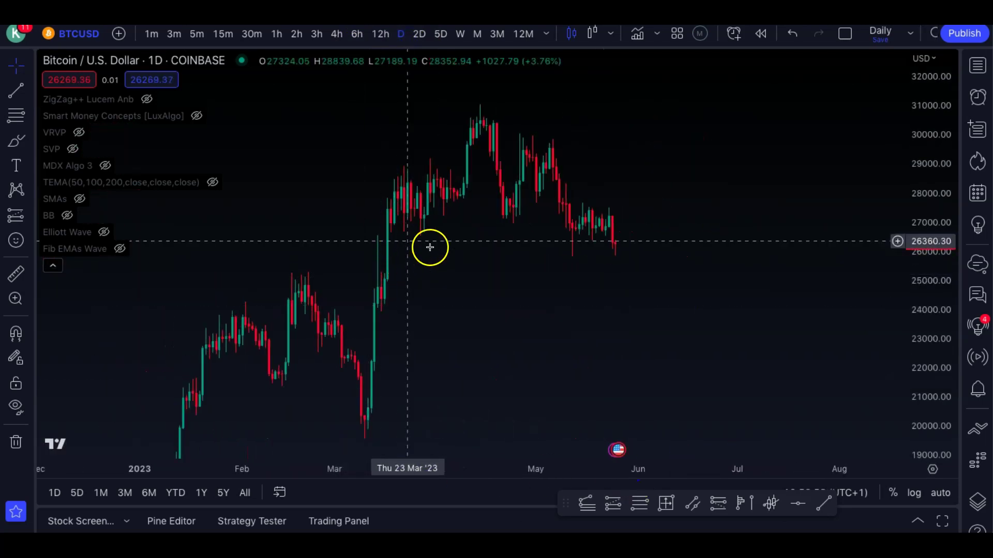
pyautogui.moveTo(529, 243); pyautogui.dragTo(588, 265)
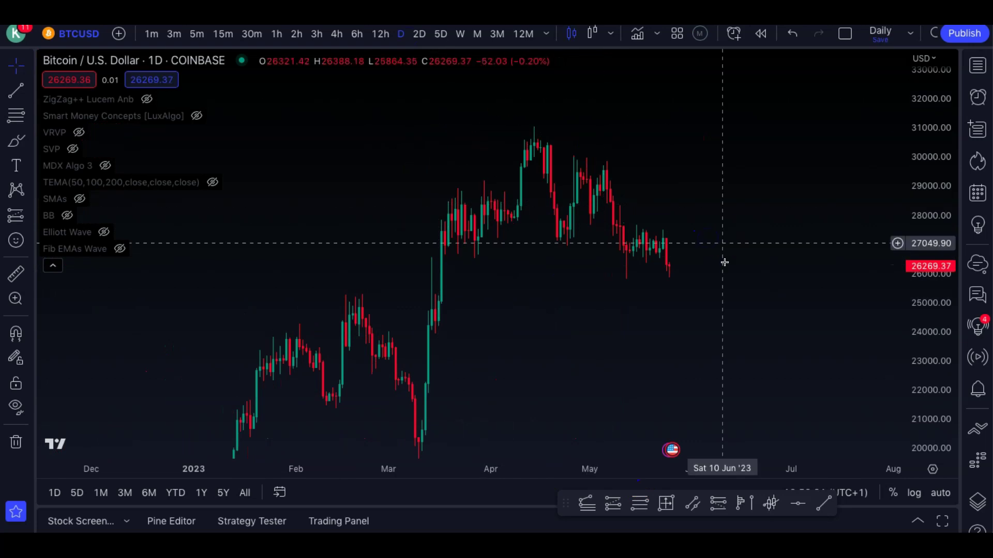
pyautogui.hscroll(-3, 716, 226)
pyautogui.scroll(4, 715, 226)
pyautogui.moveTo(780, 182); pyautogui.dragTo(775, 170)
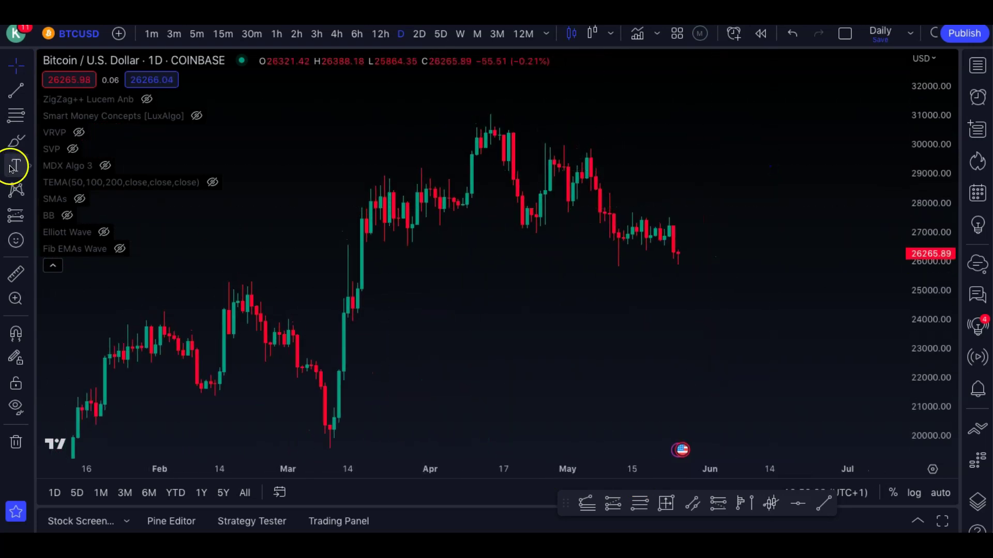
# - Outline a head and shoulders pattern with the Brush, arcing over the three peaks between mid-March and mid-May
pyautogui.click(21, 136)
pyautogui.moveTo(348, 274)
pyautogui.mouseDown()
pyautogui.moveTo(352, 203)
pyautogui.moveTo(439, 203)
pyautogui.moveTo(468, 123)
pyautogui.mouseUp()
pyautogui.moveTo(535, 161)
pyautogui.mouseDown()
pyautogui.moveTo(538, 212)
pyautogui.moveTo(590, 126)
pyautogui.moveTo(643, 190)
pyautogui.mouseUp()
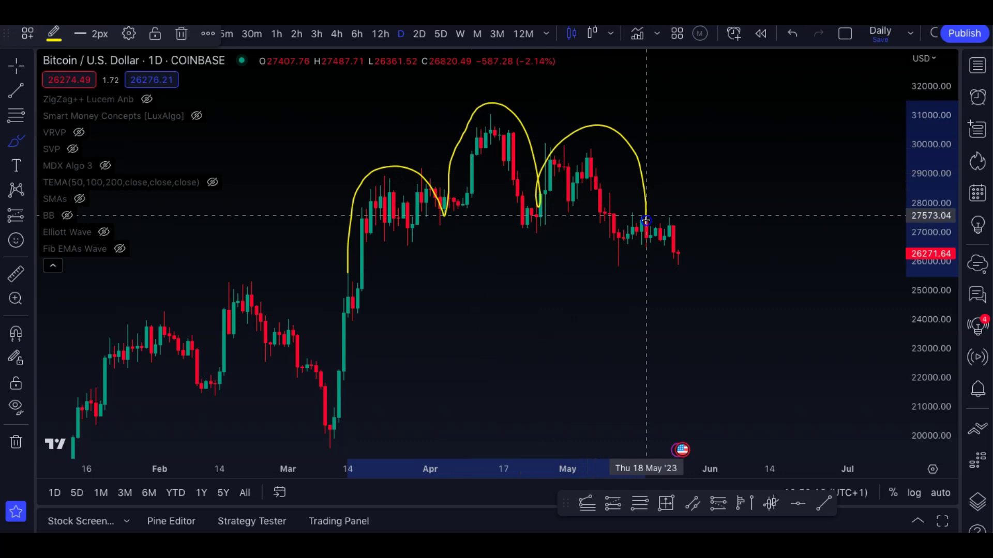
pyautogui.click(551, 209)
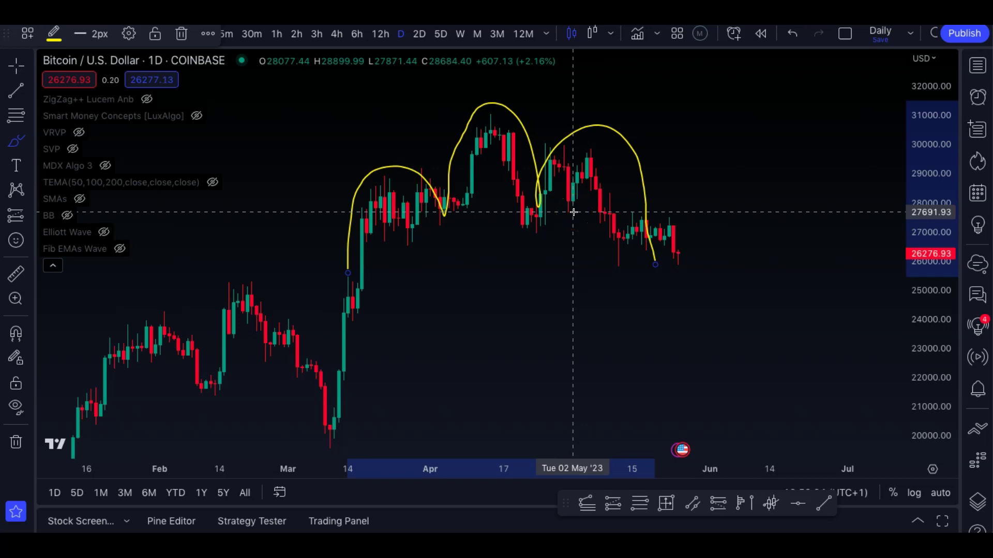
pyautogui.click(698, 234)
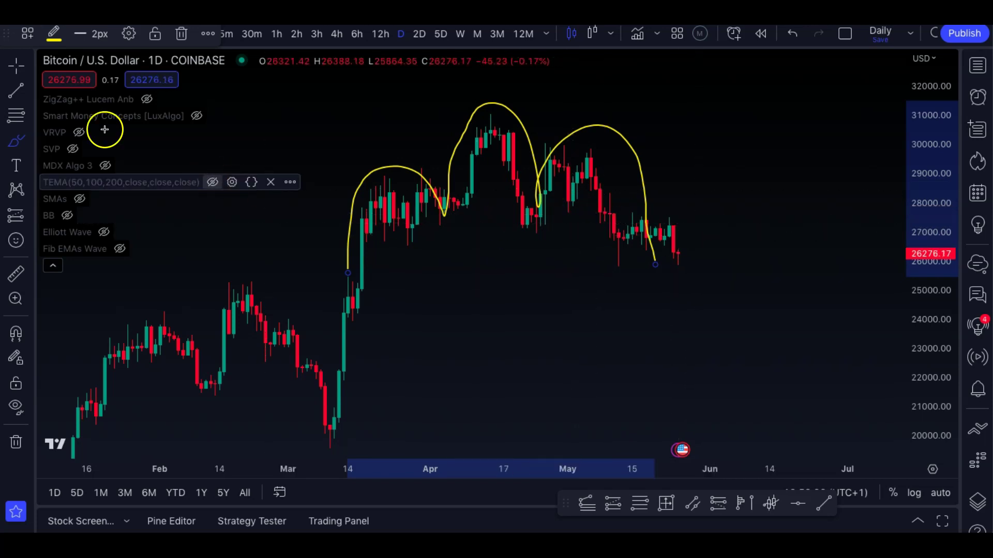
# - Draw a rising neckline from about 26,050 to 27,980 and a vertical head-height line extending below it to about 22,530
pyautogui.click(16, 92)
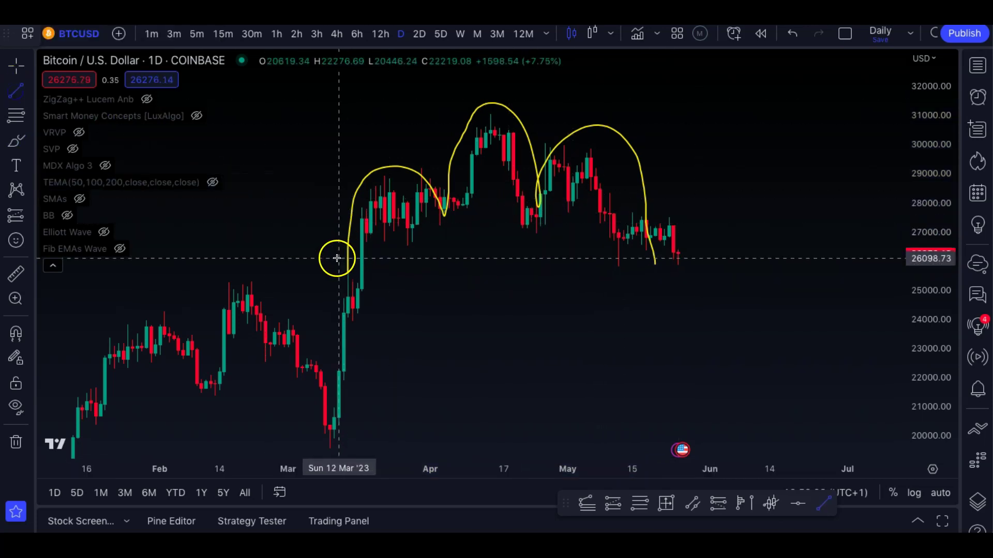
pyautogui.moveTo(337, 258)
pyautogui.mouseDown()
pyautogui.moveTo(550, 246)
pyautogui.moveTo(738, 204)
pyautogui.mouseUp()
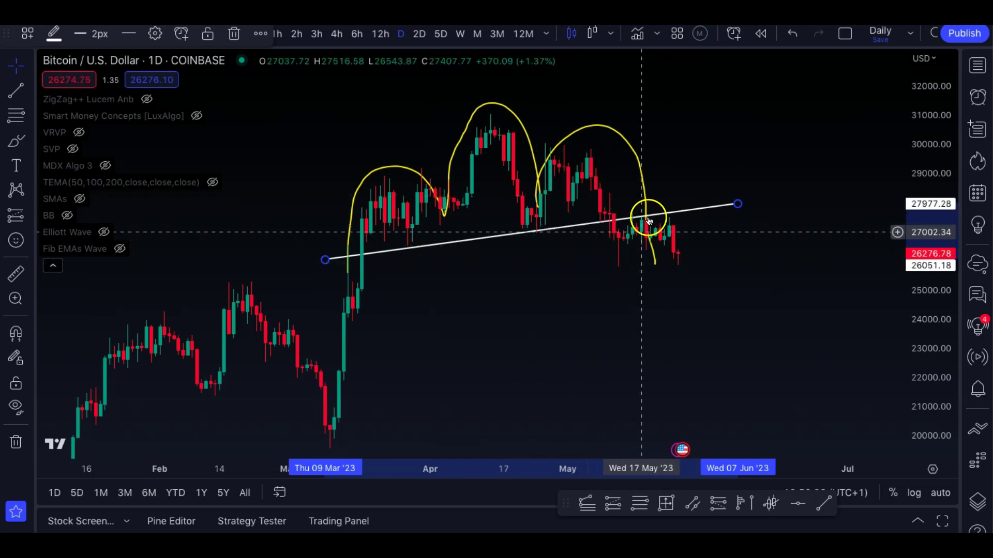
pyautogui.click(14, 90)
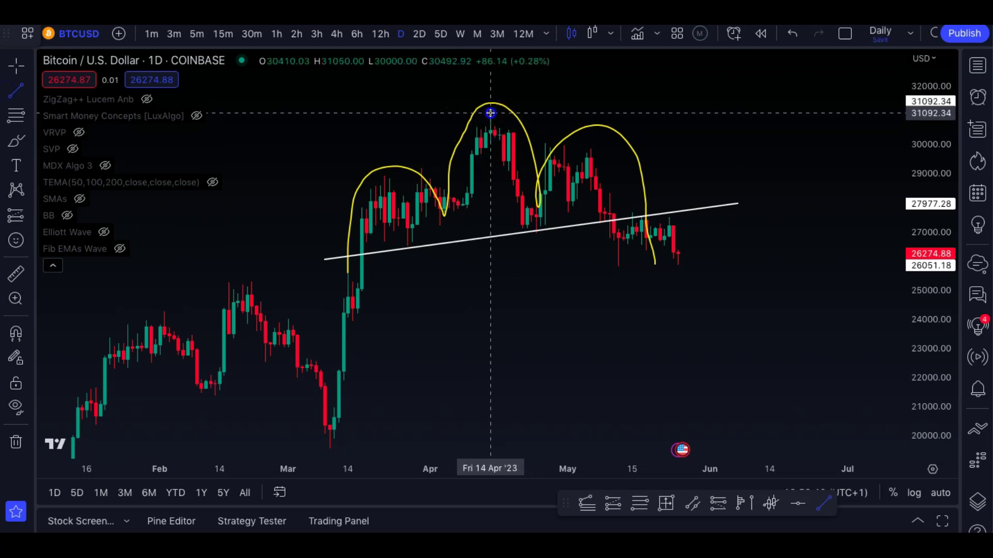
pyautogui.click(492, 238)
pyautogui.moveTo(492, 155); pyautogui.dragTo(519, 306)
pyautogui.click(520, 306)
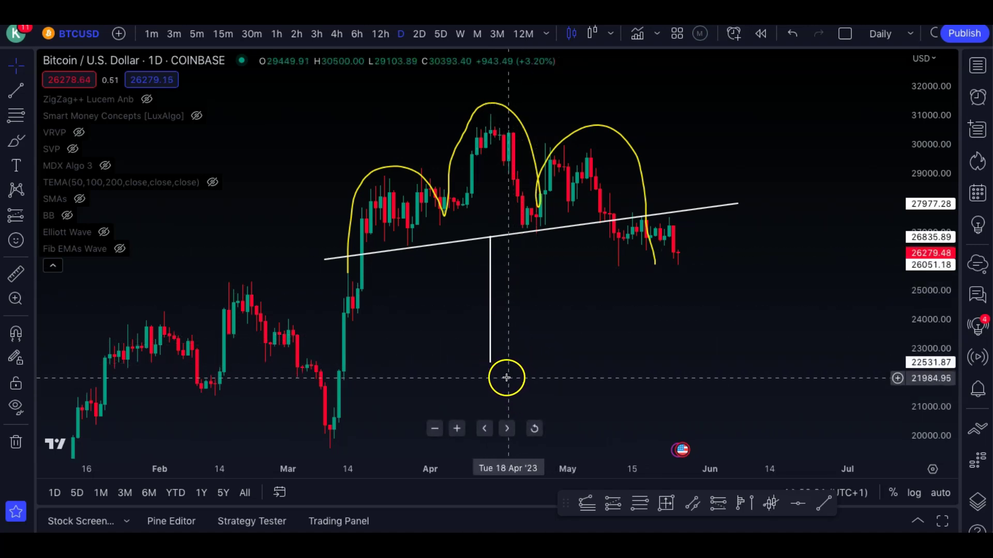
# - Delete the vertical target line, the neckline and the brushed head and shoulders outline from the chart
pyautogui.click(492, 300)
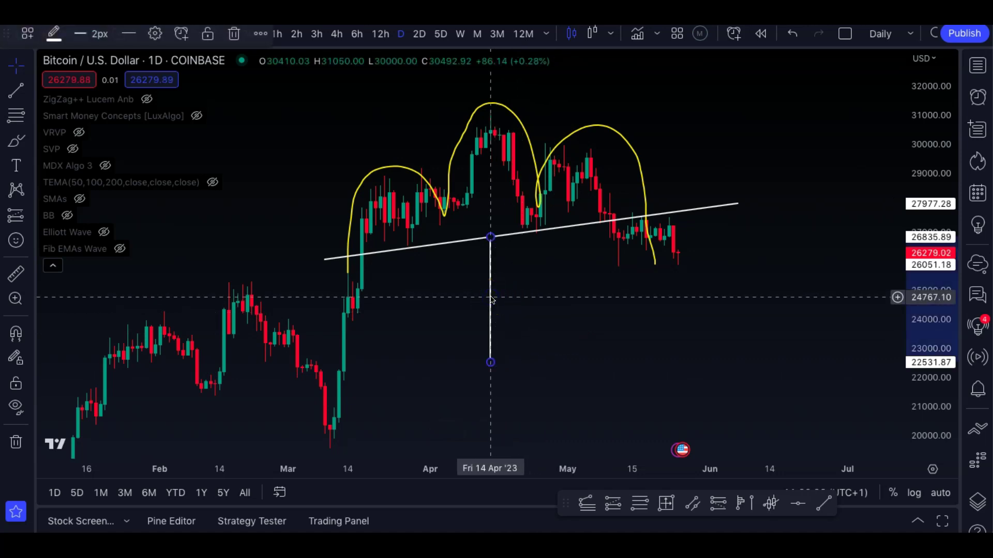
pyautogui.press('Delete')
pyautogui.click(567, 229)
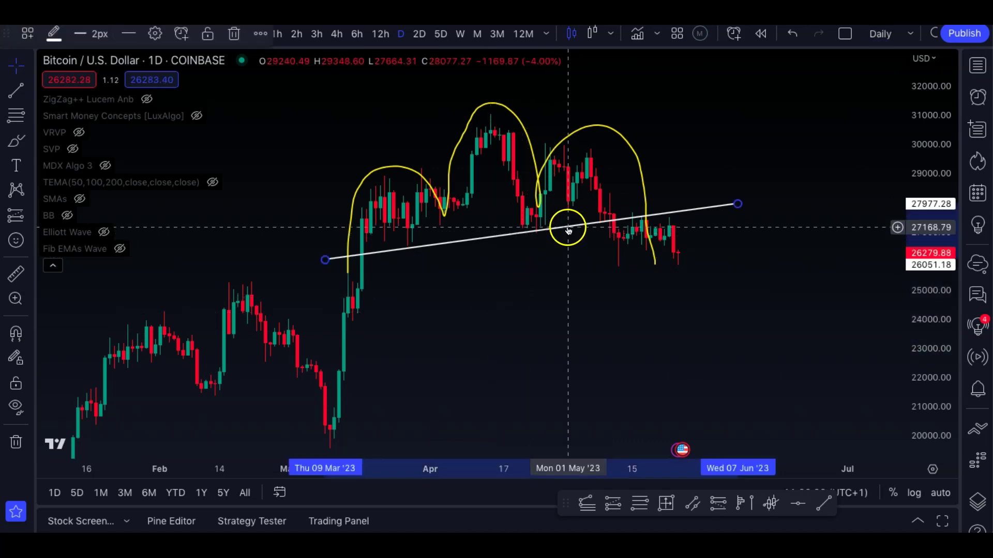
pyautogui.press('Delete')
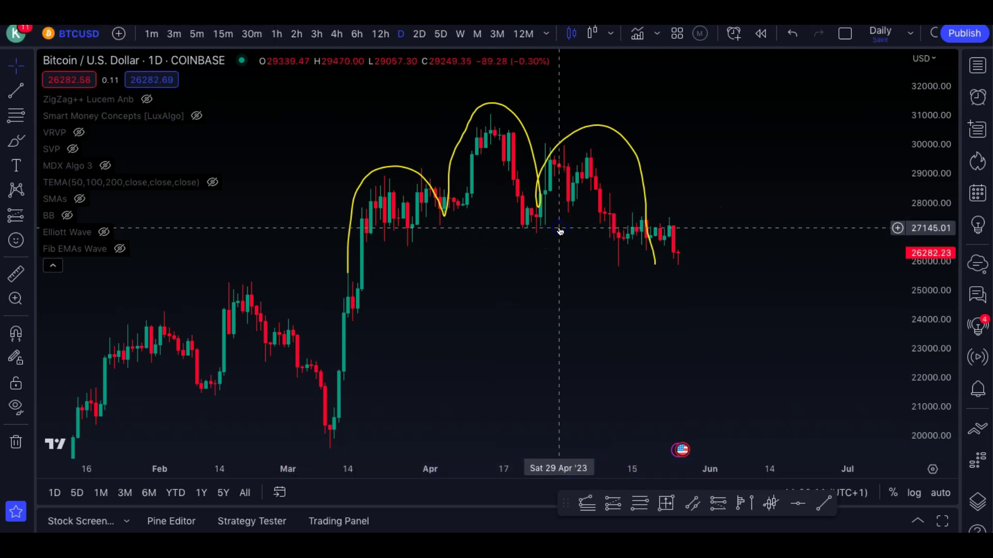
pyautogui.click(435, 194)
pyautogui.press('Delete')
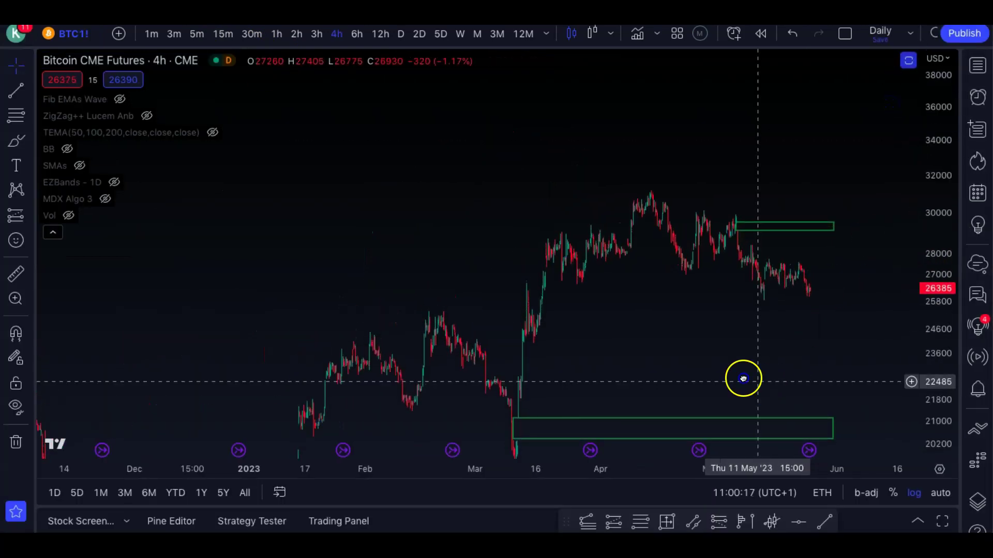
# - Examine the marked gap zones and the mid-May price gap on the Bitcoin CME Futures chart in the 2-hour timeframe
pyautogui.moveTo(743, 379); pyautogui.dragTo(693, 295)
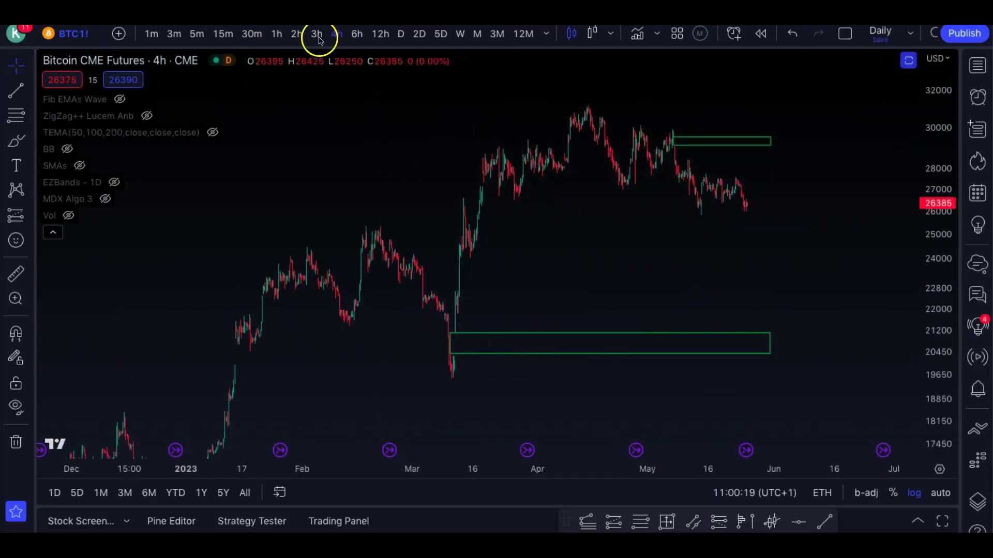
pyautogui.click(288, 35)
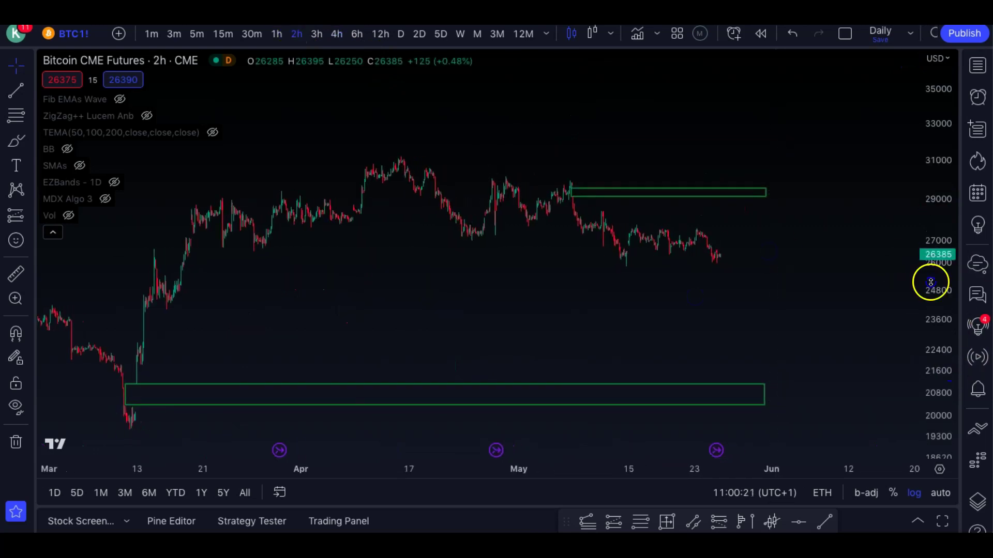
pyautogui.moveTo(930, 282); pyautogui.dragTo(931, 104)
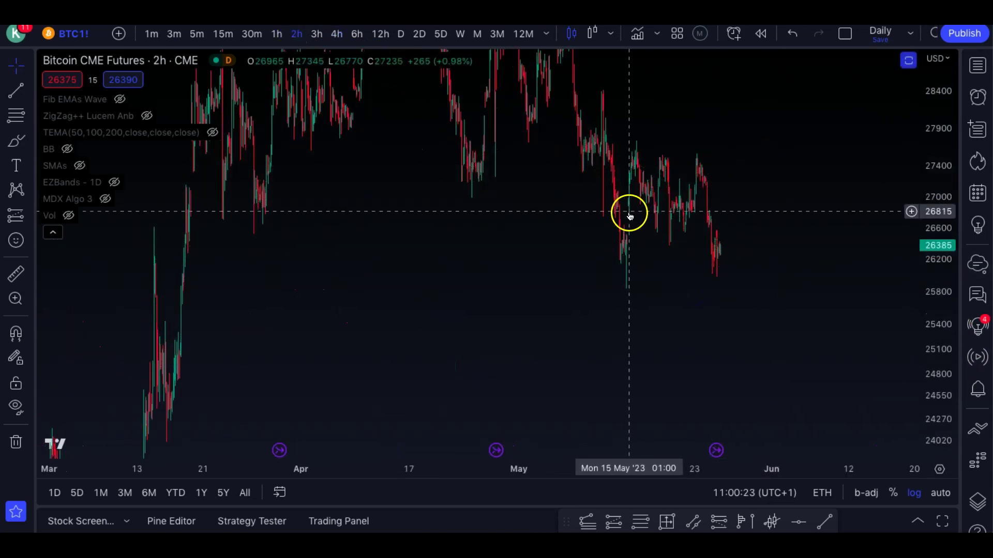
pyautogui.moveTo(853, 105); pyautogui.dragTo(820, 244)
pyautogui.moveTo(936, 159); pyautogui.dragTo(938, 234)
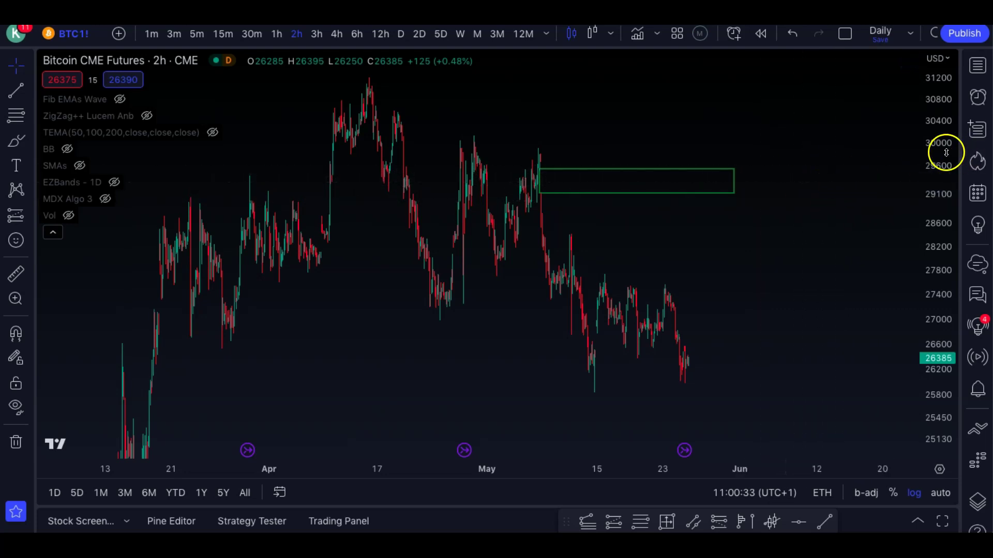
pyautogui.moveTo(942, 151); pyautogui.dragTo(946, 369)
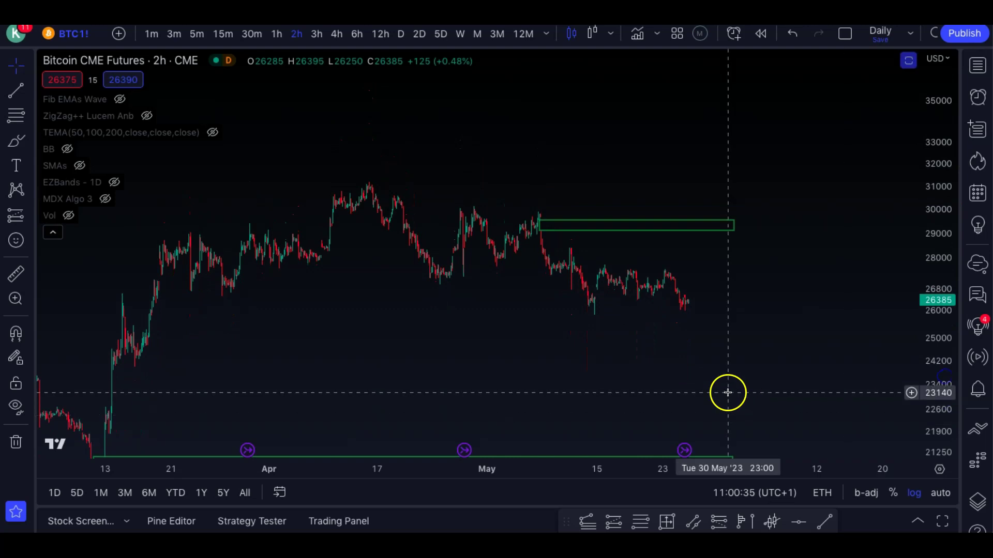
pyautogui.moveTo(926, 328); pyautogui.dragTo(901, 249)
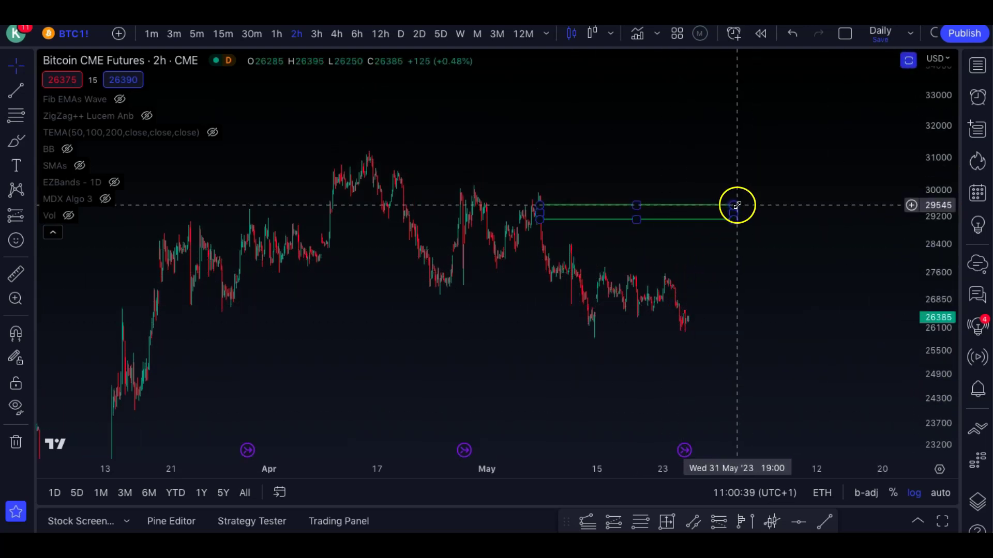
pyautogui.click(704, 281)
pyautogui.moveTo(736, 332); pyautogui.dragTo(722, 268)
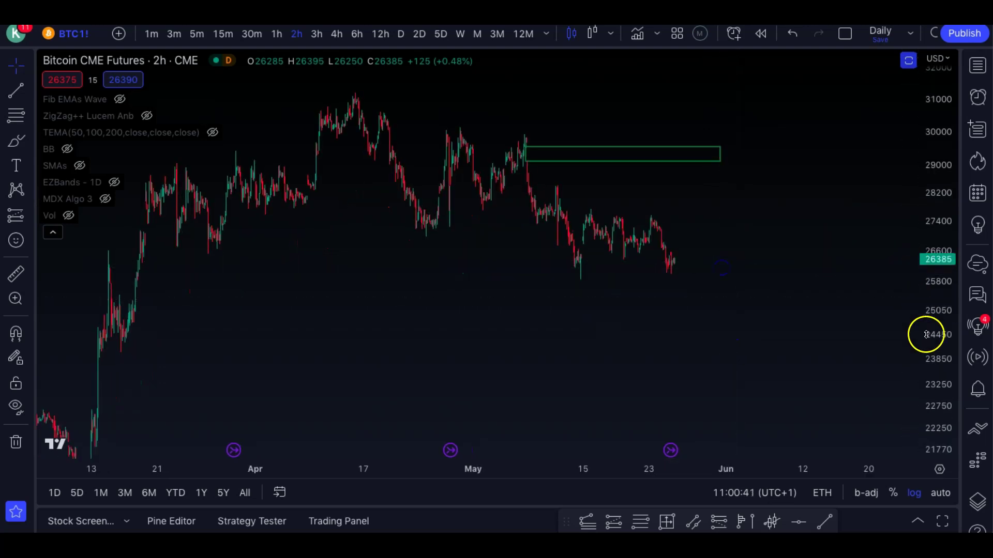
pyautogui.moveTo(926, 334); pyautogui.dragTo(923, 205)
pyautogui.moveTo(723, 243); pyautogui.dragTo(714, 271)
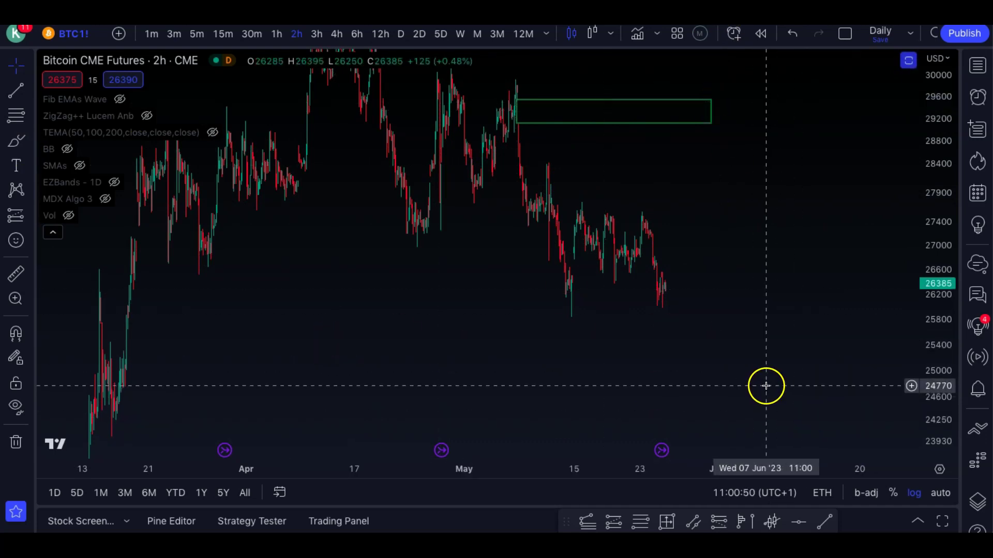
# - Inspect the Bitcoin CME Futures gap zones and recent price action on the daily timeframe
pyautogui.click(404, 34)
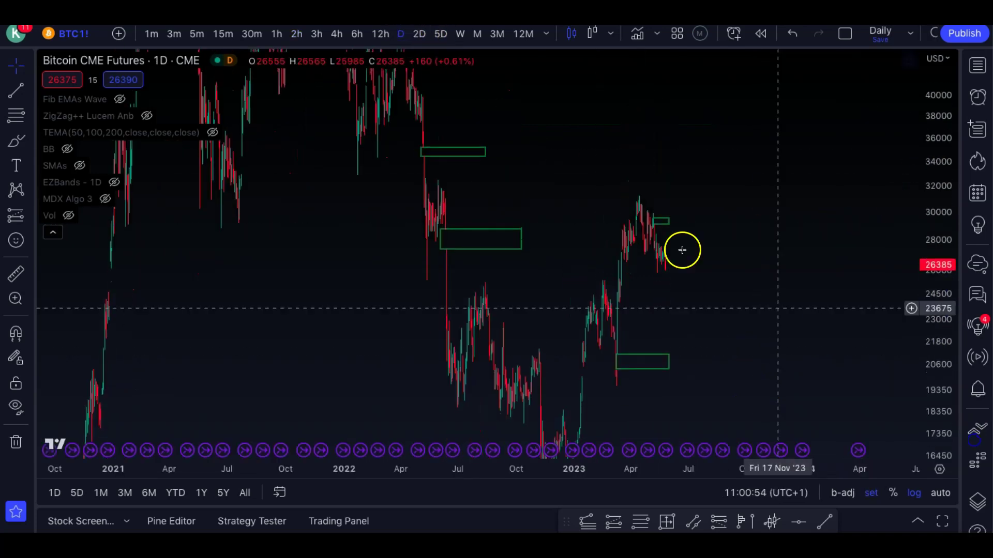
pyautogui.moveTo(537, 164); pyautogui.dragTo(669, 219)
pyautogui.moveTo(925, 292); pyautogui.dragTo(929, 26)
pyautogui.moveTo(568, 466); pyautogui.dragTo(452, 467)
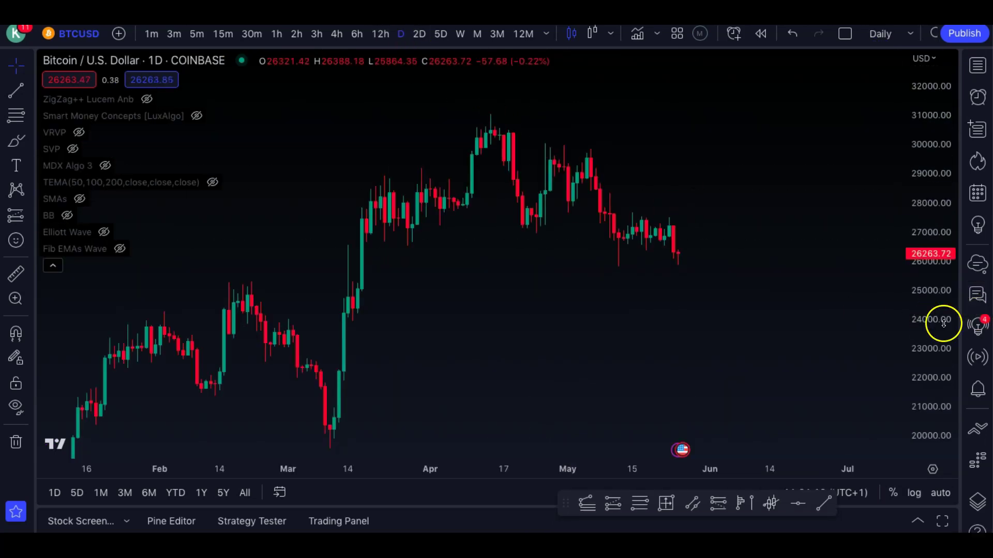
# - On the 4-hour BTCUSD chart, draw a fixed range volume profile from mid-March 2023 through the latest candle
pyautogui.moveTo(937, 322); pyautogui.dragTo(899, 203)
pyautogui.moveTo(746, 260); pyautogui.dragTo(801, 276)
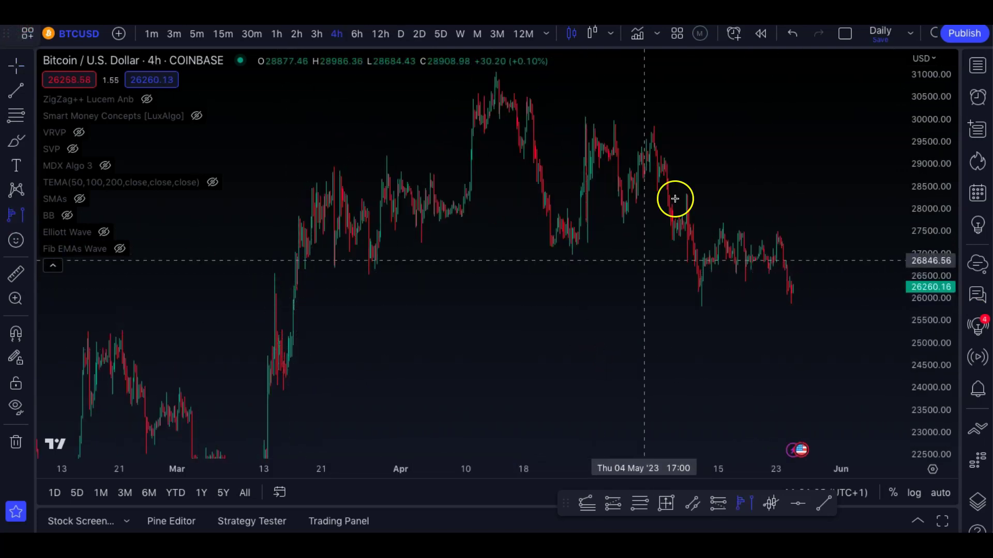
pyautogui.moveTo(296, 269); pyautogui.dragTo(877, 279)
pyautogui.click(828, 345)
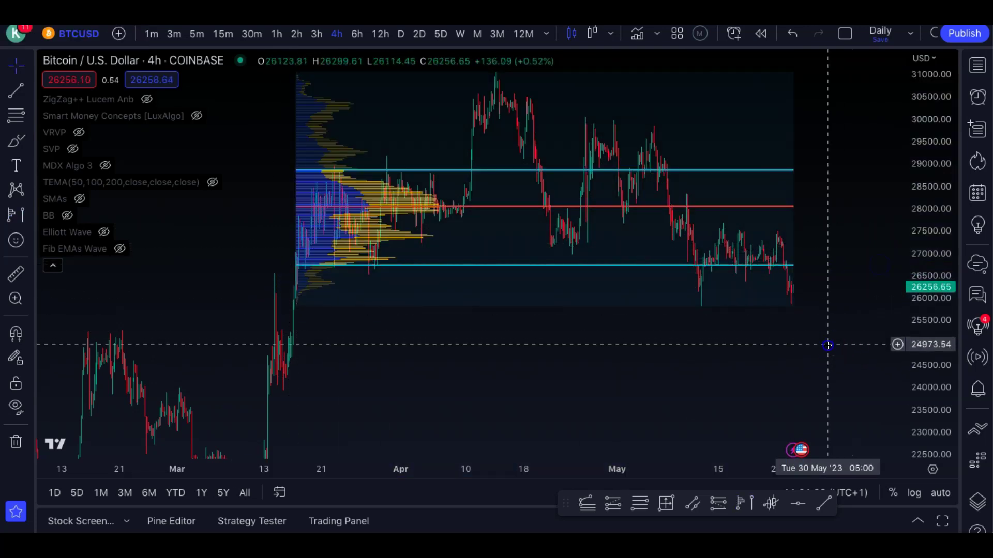
# - Examine the volume profile's value area boundaries and high-volume levels against the latest price action
pyautogui.moveTo(925, 302); pyautogui.dragTo(925, 227)
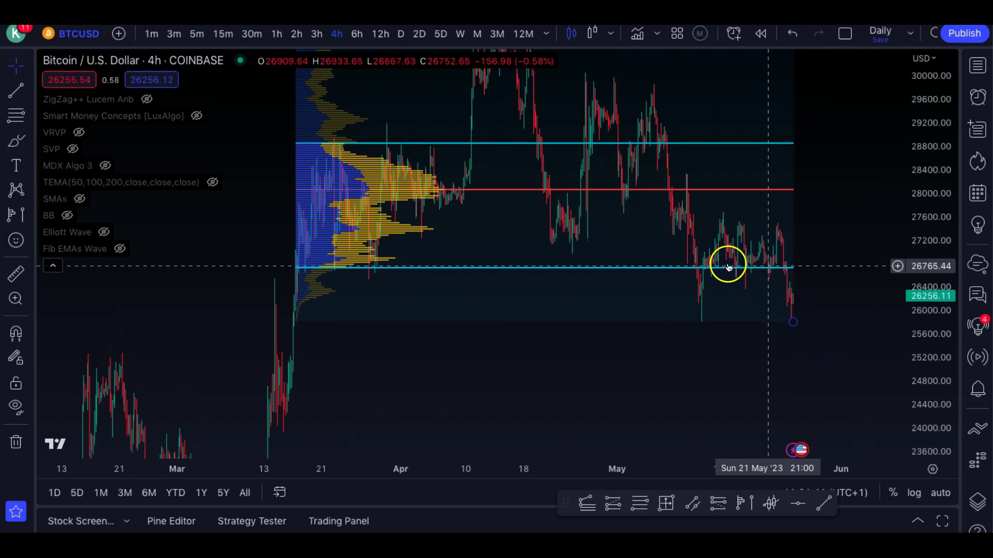
pyautogui.moveTo(838, 238); pyautogui.dragTo(839, 261)
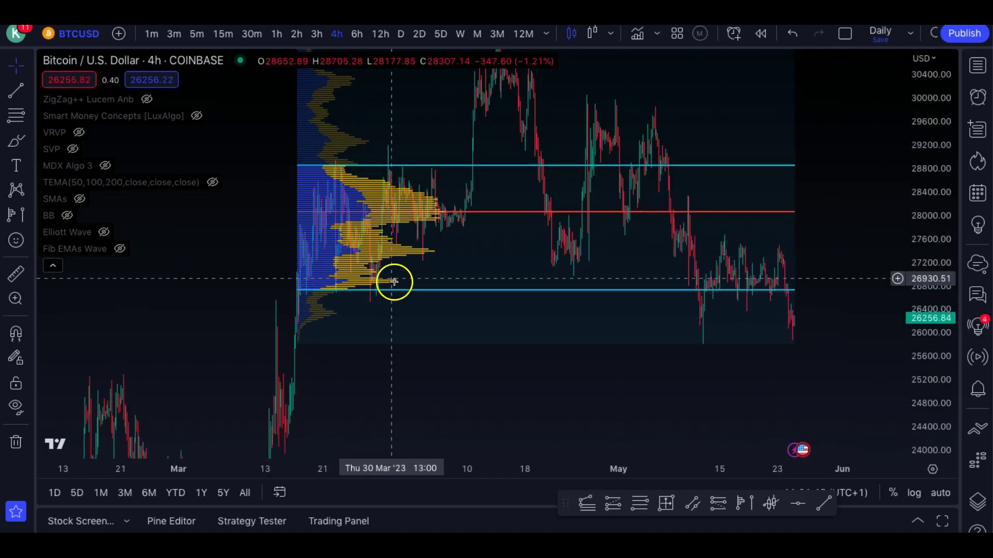
pyautogui.click(239, 141)
pyautogui.moveTo(239, 141); pyautogui.dragTo(245, 161)
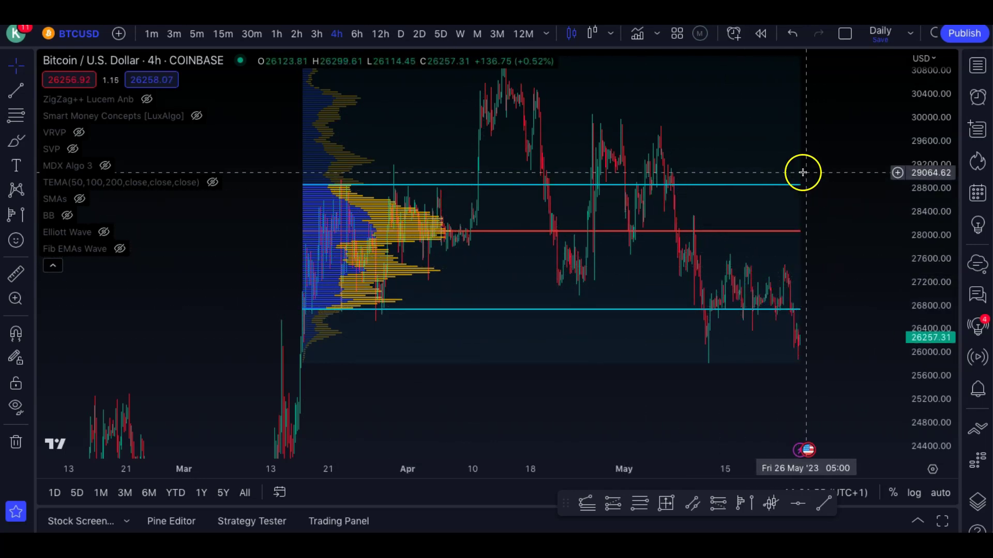
pyautogui.hscroll(2, 798, 183)
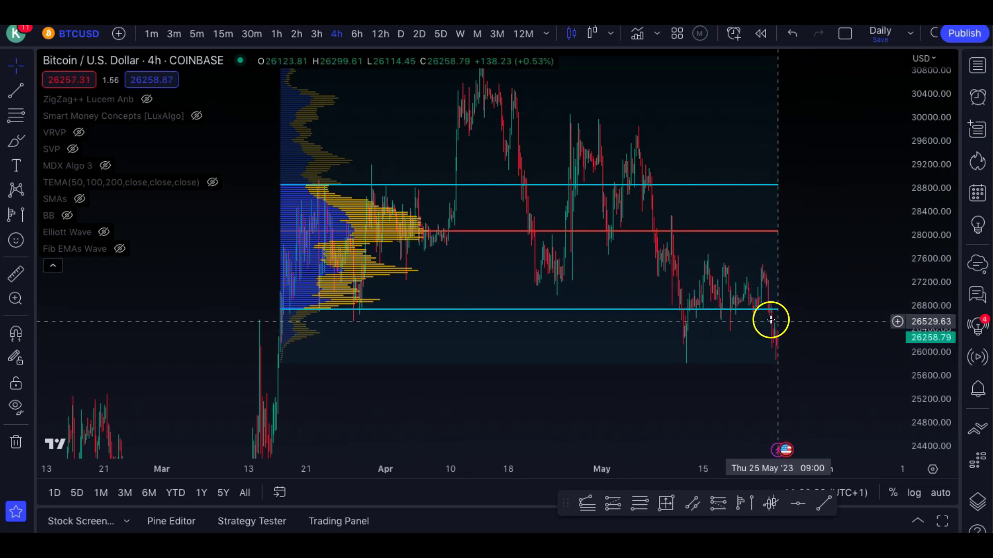
# - Brush a projected path from the latest candle down to about 25,600 and up past 27,800, and delete the sketch
pyautogui.moveTo(741, 389); pyautogui.dragTo(740, 346)
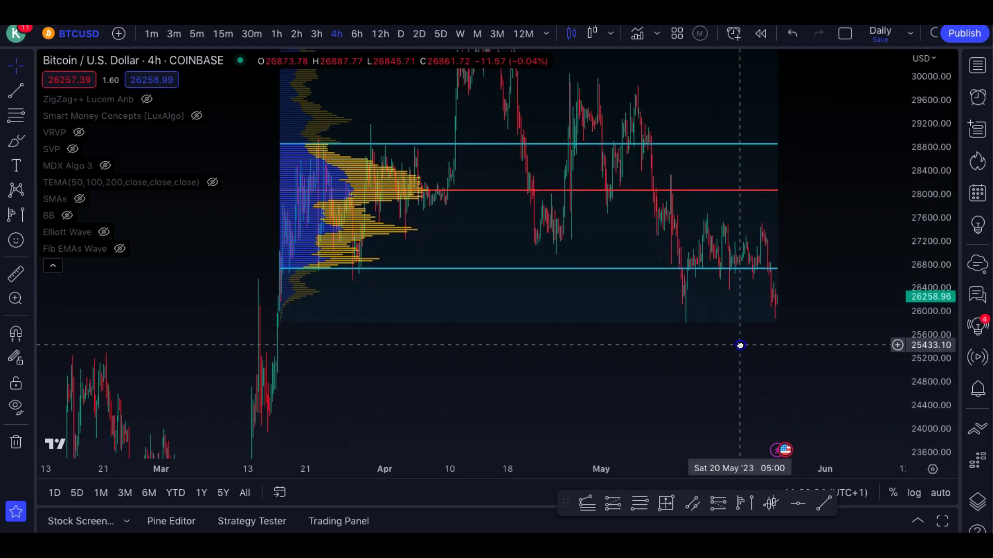
pyautogui.moveTo(939, 348); pyautogui.dragTo(939, 316)
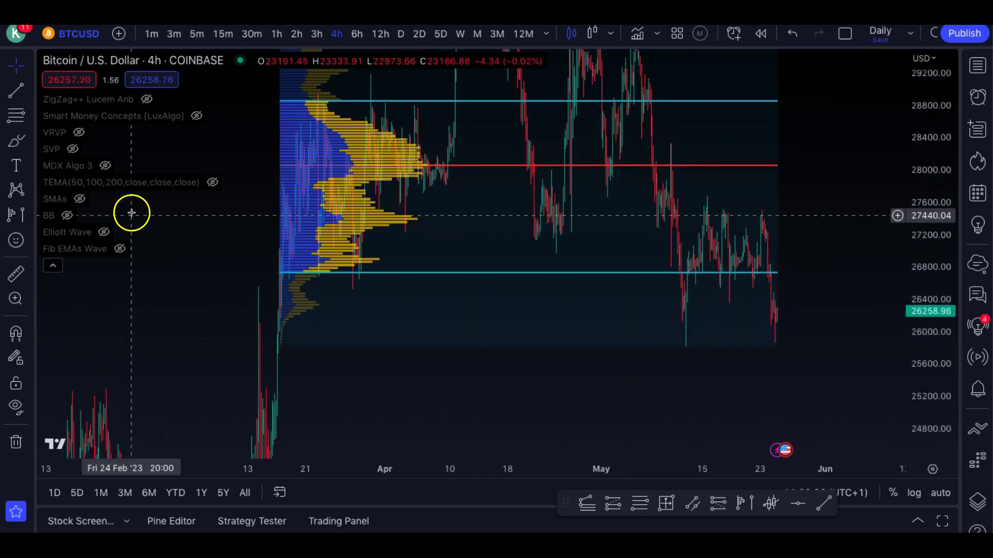
pyautogui.click(16, 141)
pyautogui.moveTo(774, 330); pyautogui.dragTo(784, 364)
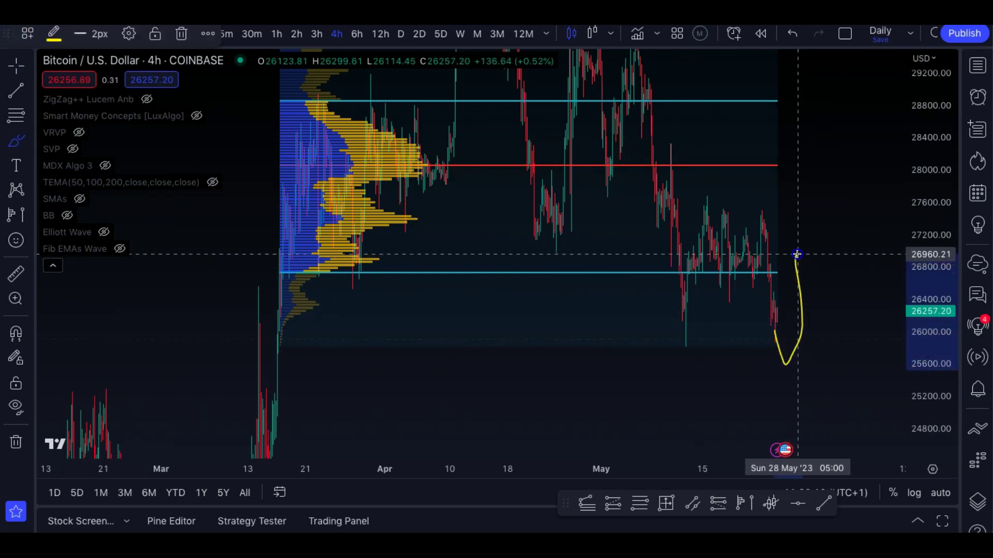
pyautogui.moveTo(812, 236); pyautogui.dragTo(819, 181)
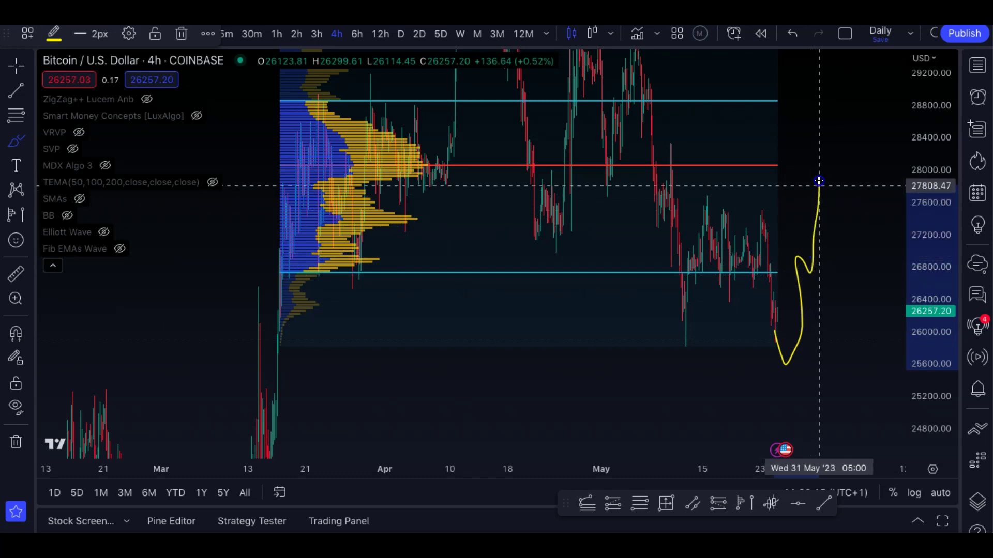
pyautogui.press('Delete')
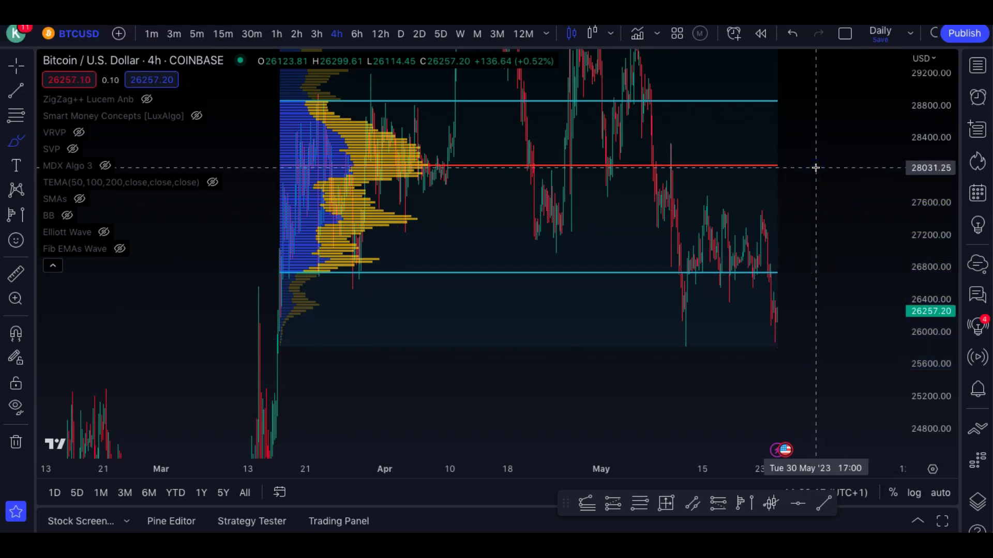
# - Brush alternative price paths from the latest candle, including a rise to about 28,000, and remove the sketches
pyautogui.hscroll(2, 815, 168)
pyautogui.moveTo(750, 319)
pyautogui.mouseDown()
pyautogui.moveTo(764, 178)
pyautogui.moveTo(729, 155)
pyautogui.moveTo(776, 172)
pyautogui.moveTo(820, 412)
pyautogui.mouseUp()
pyautogui.hotkey('ctrl', 'z')
pyautogui.click(520, 237)
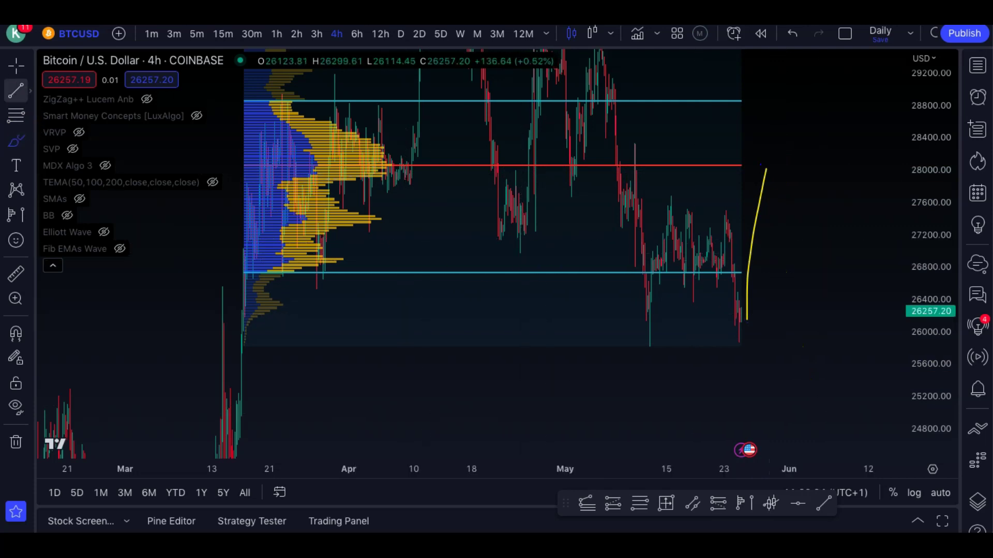
pyautogui.click(6, 67)
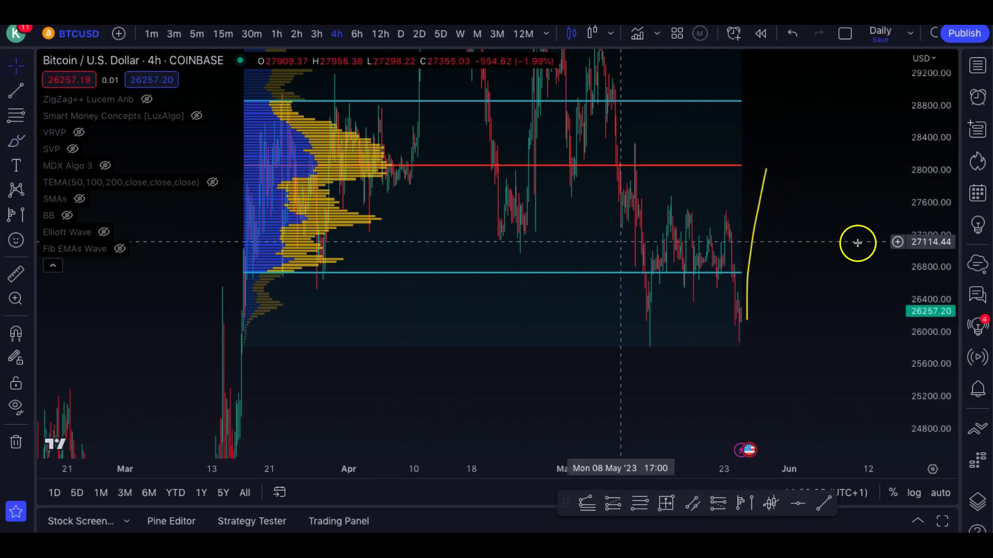
pyautogui.click(757, 209)
pyautogui.press('Delete')
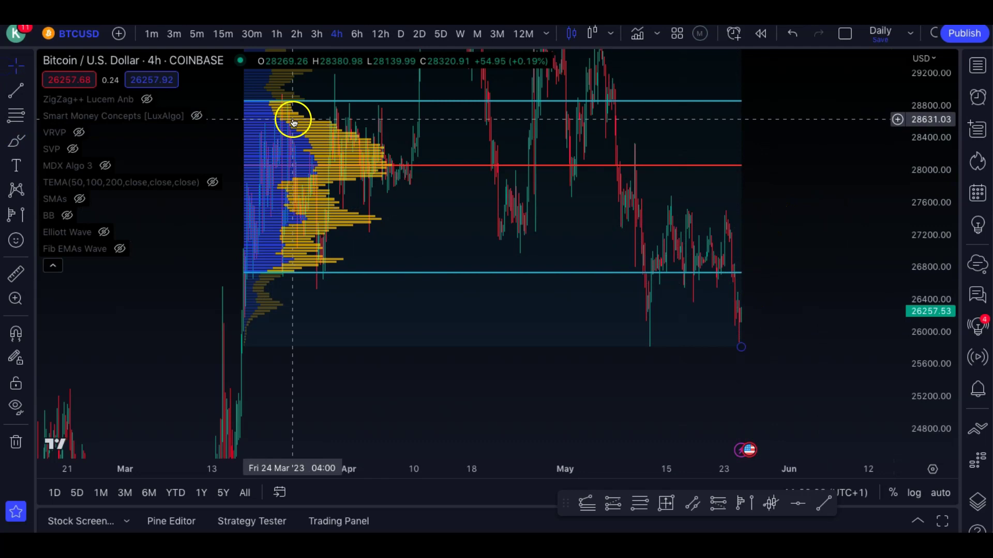
# - Replace the 4-hour volume profile with a fixed range volume profile on the 1-hour chart, from 12 May 2023 through the latest candle
pyautogui.click(281, 111)
pyautogui.press('Delete')
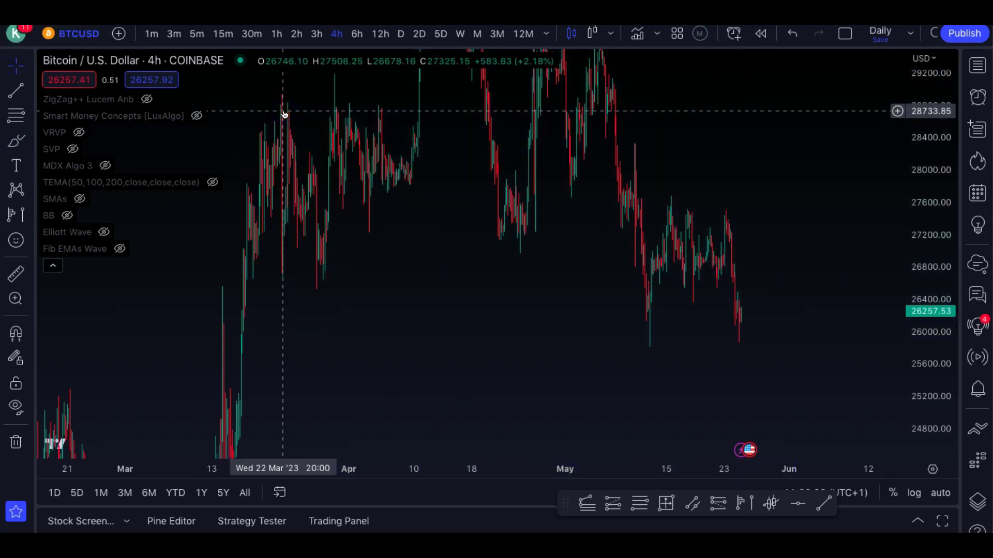
pyautogui.click(224, 36)
pyautogui.click(282, 36)
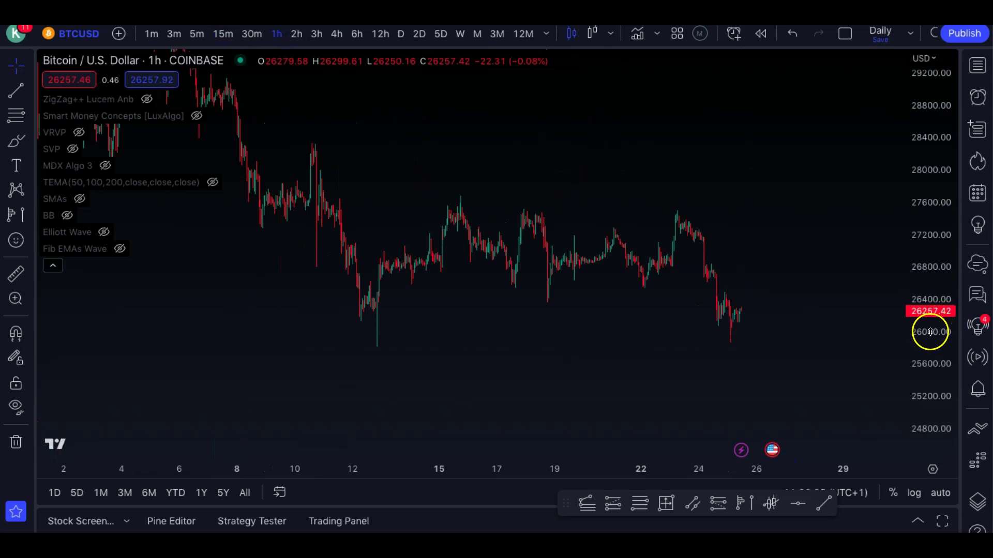
pyautogui.moveTo(930, 332); pyautogui.dragTo(914, 223)
pyautogui.moveTo(785, 213); pyautogui.dragTo(809, 226)
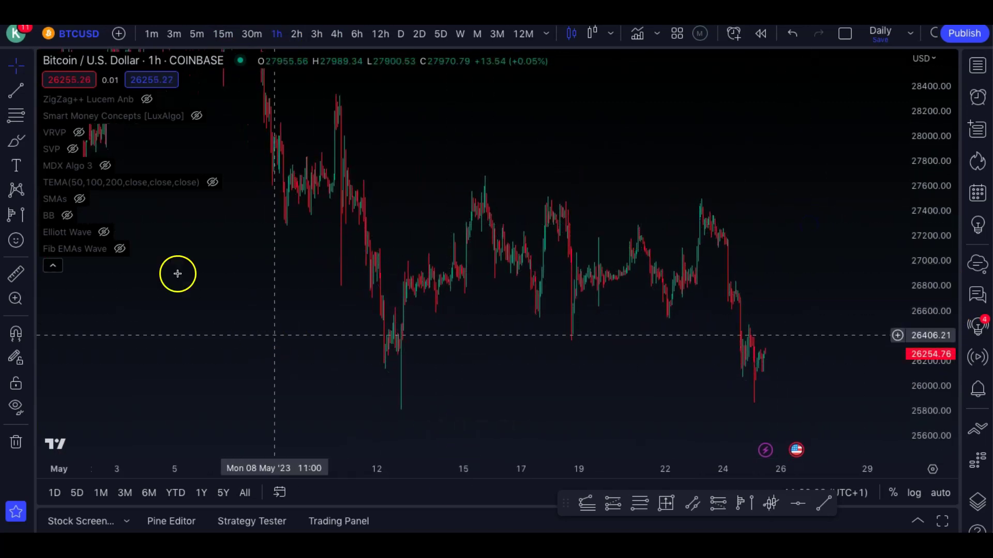
pyautogui.click(9, 212)
pyautogui.click(383, 348)
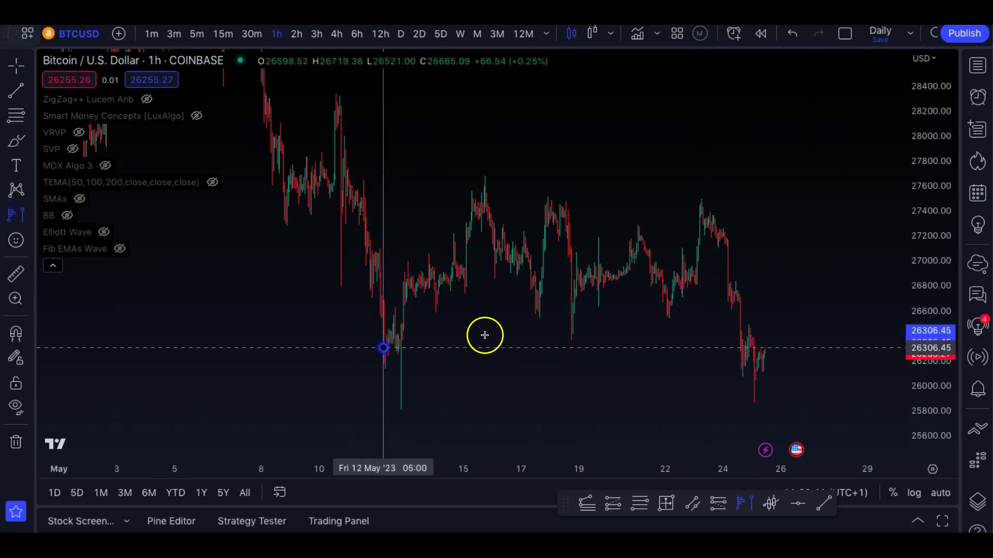
pyautogui.click(774, 357)
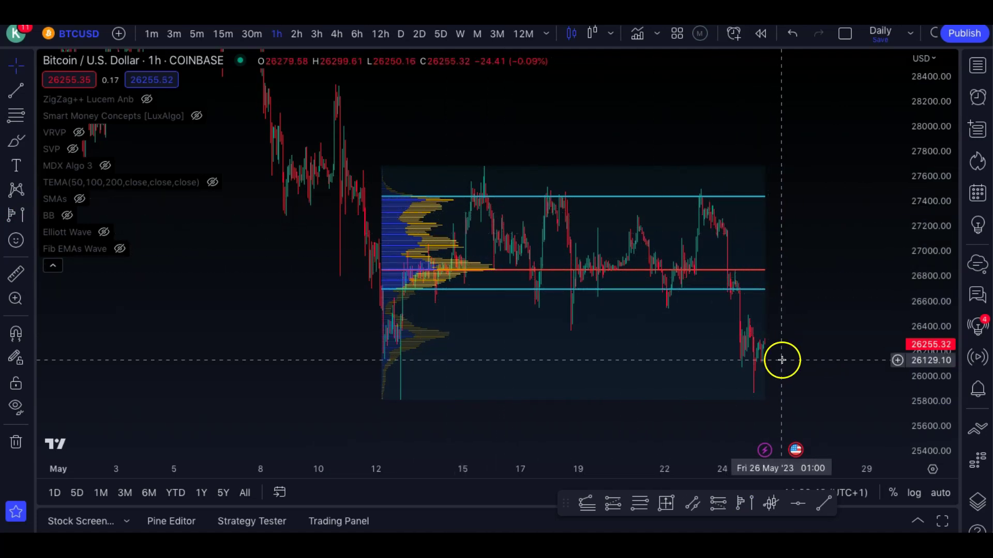
# - Sketch a rebound from the latest candle to about 27,200, clear it, and delete the 1-hour volume profile
pyautogui.hscroll(1, 782, 357)
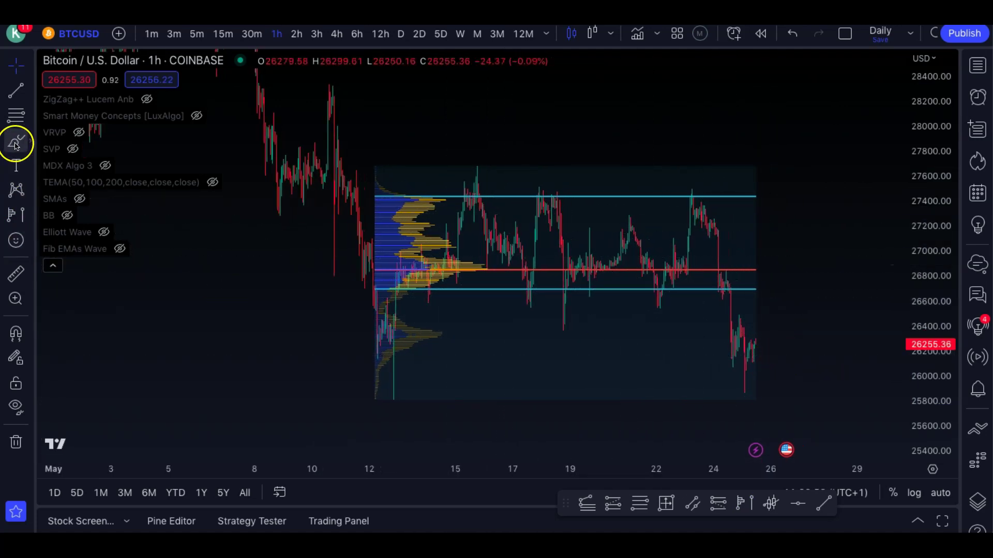
pyautogui.moveTo(760, 347)
pyautogui.mouseDown()
pyautogui.moveTo(762, 269)
pyautogui.moveTo(789, 224)
pyautogui.mouseUp()
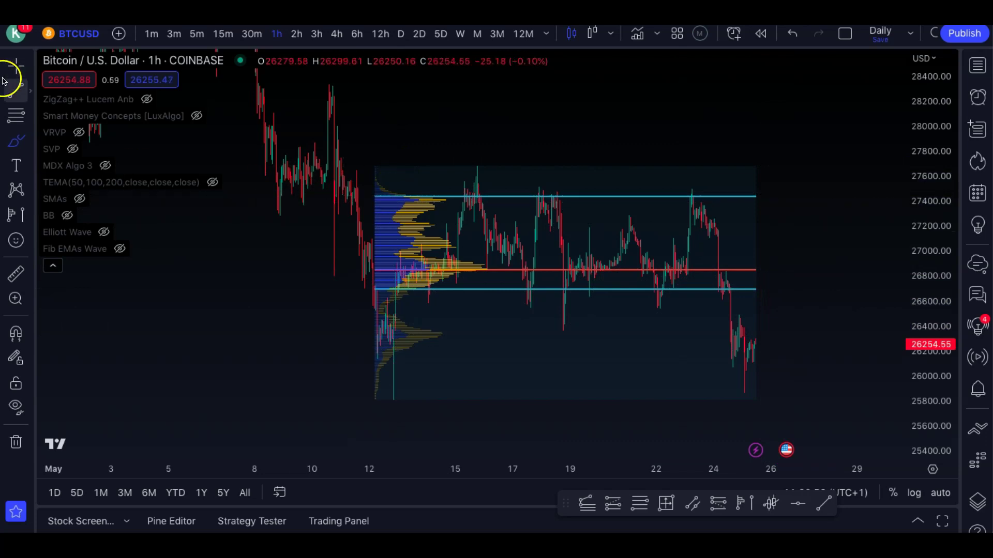
pyautogui.click(439, 199)
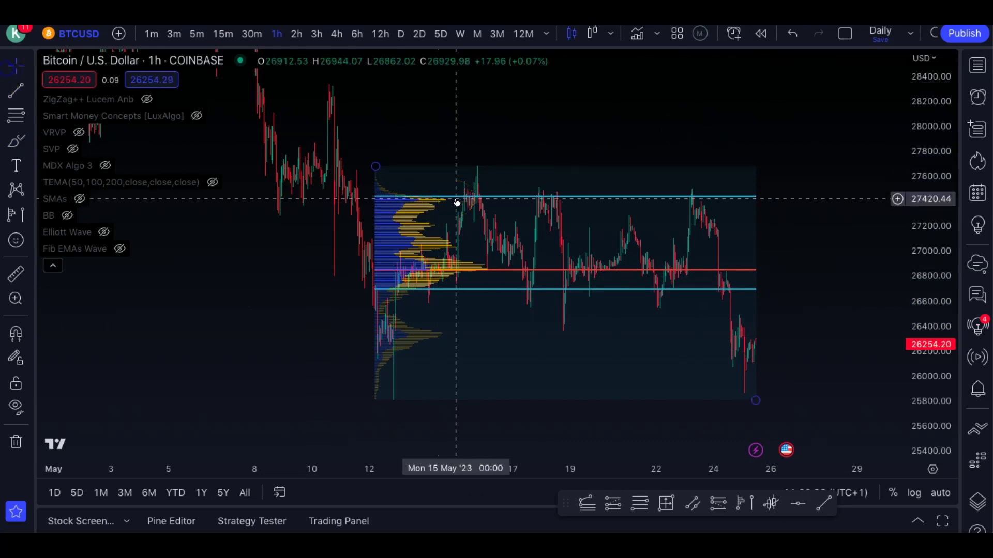
pyautogui.click(448, 200)
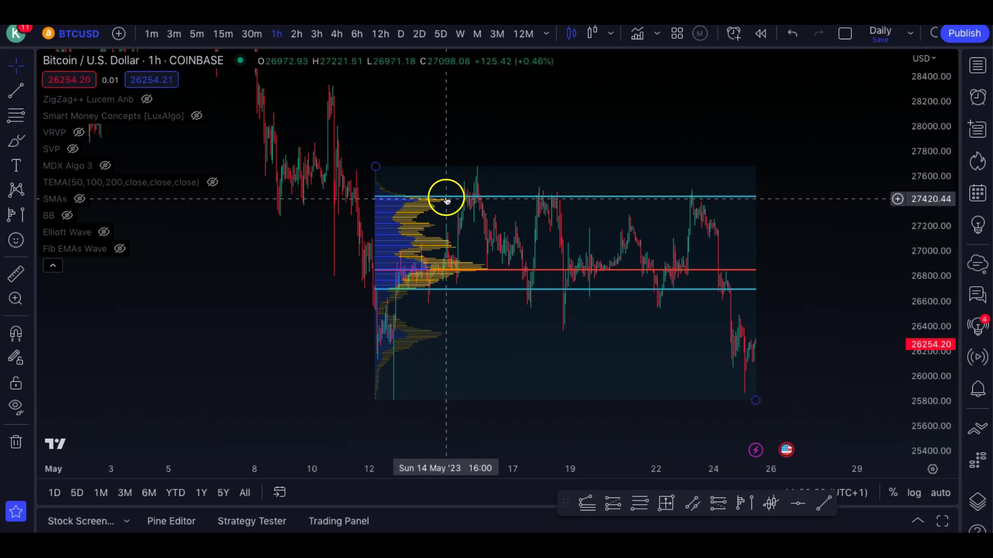
pyautogui.click(447, 200)
pyautogui.press('Delete')
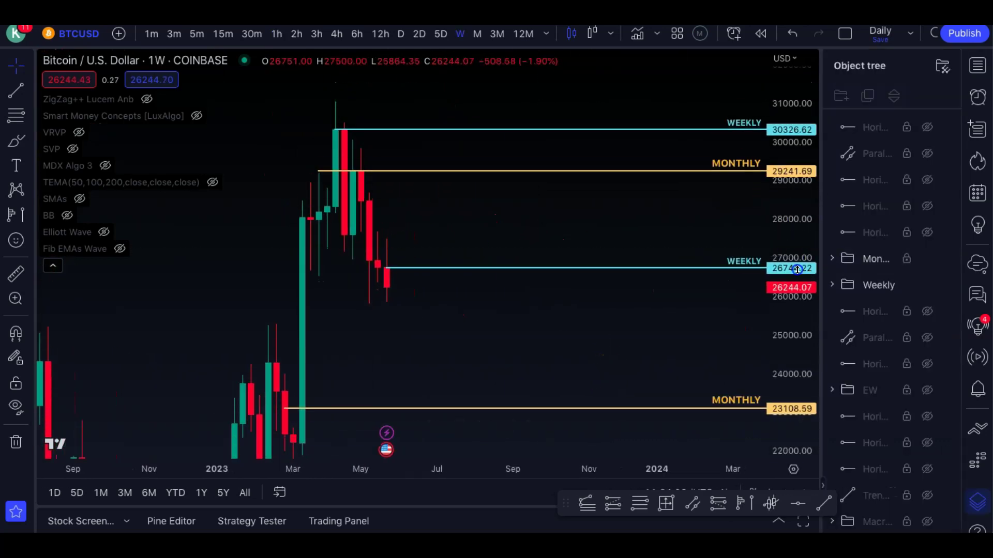
# - Examine the weekly and monthly price levels against the recent candles on the weekly BTCUSD chart
pyautogui.moveTo(797, 271); pyautogui.dragTo(796, 286)
pyautogui.moveTo(555, 343); pyautogui.dragTo(550, 351)
pyautogui.hscroll(-1, 384, 217)
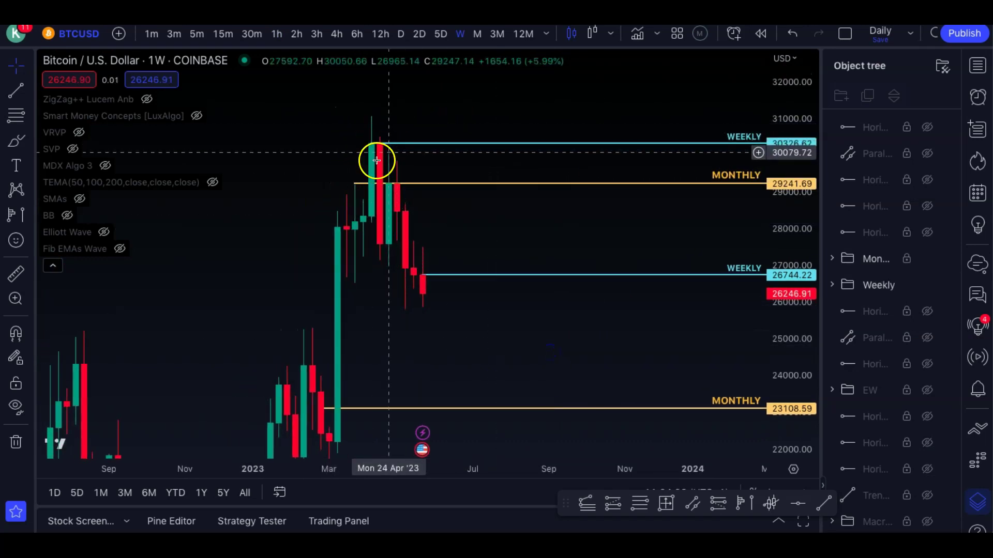
pyautogui.hscroll(1, 376, 161)
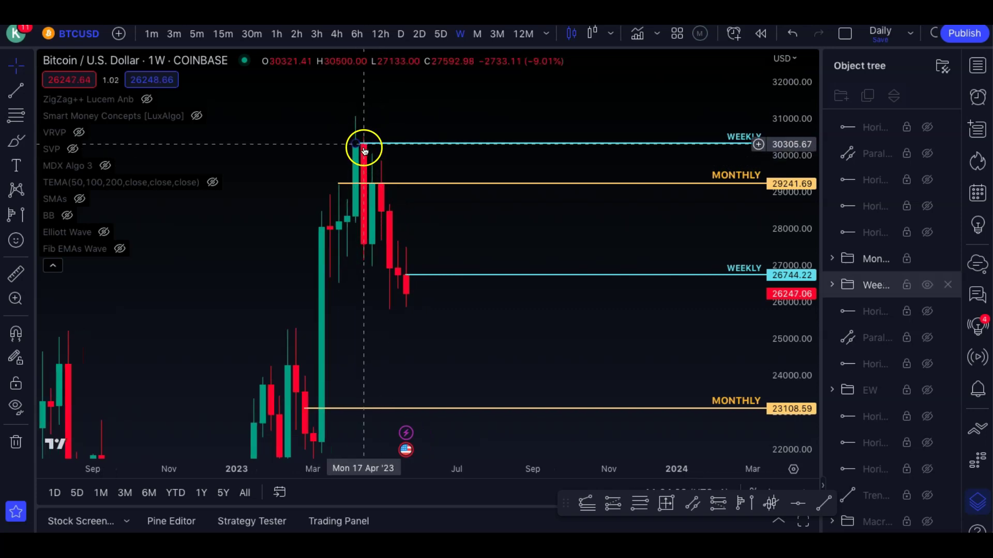
pyautogui.moveTo(816, 229); pyautogui.dragTo(814, 204)
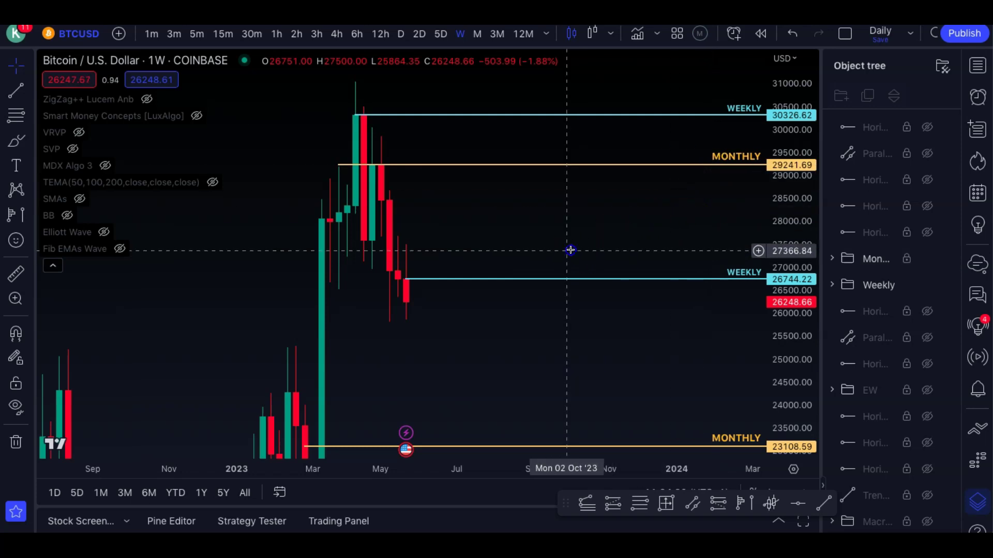
pyautogui.moveTo(569, 250); pyautogui.dragTo(561, 233)
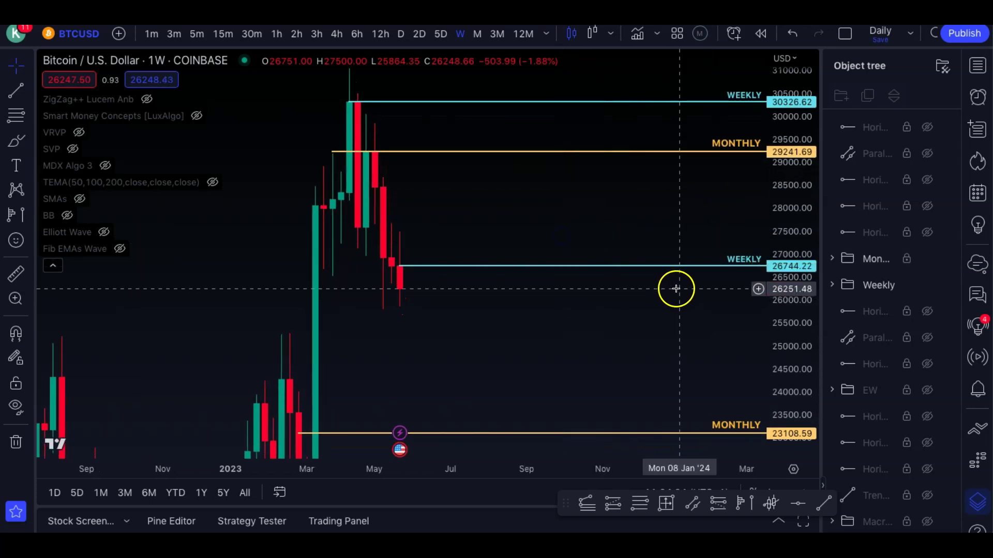
pyautogui.moveTo(789, 357); pyautogui.dragTo(789, 313)
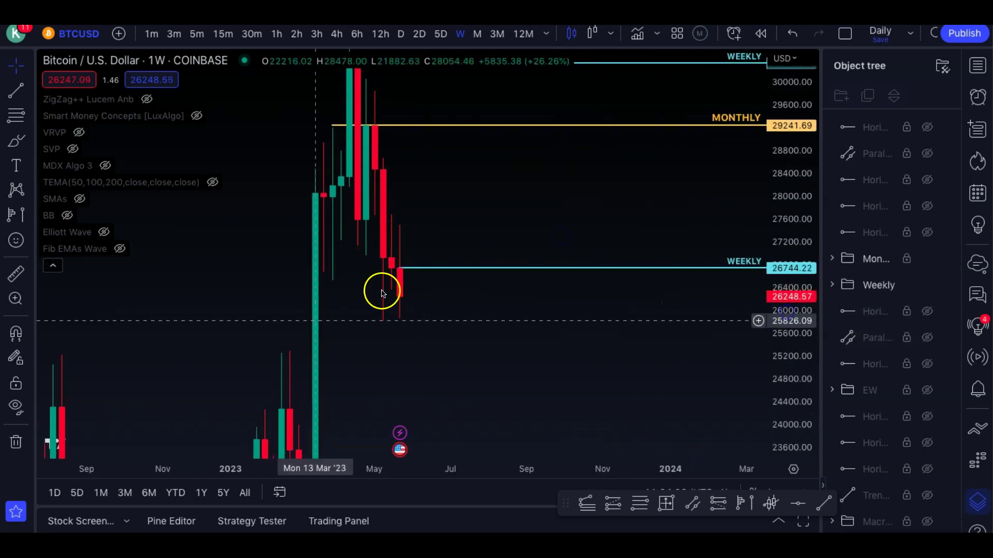
pyautogui.moveTo(531, 372); pyautogui.dragTo(525, 248)
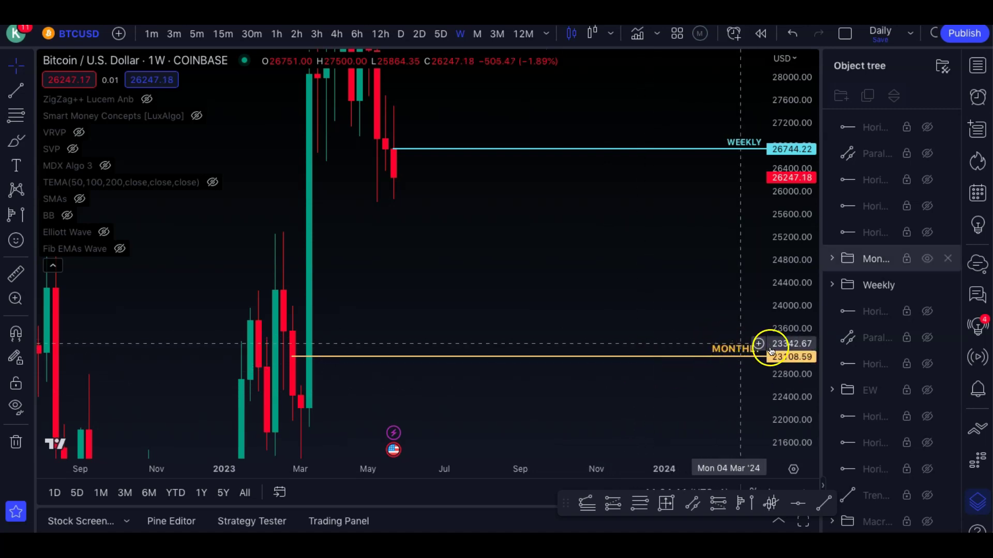
# - Close the object tree and compare the latest weekly candle with the nearest weekly level and the lower monthly level
pyautogui.click(985, 502)
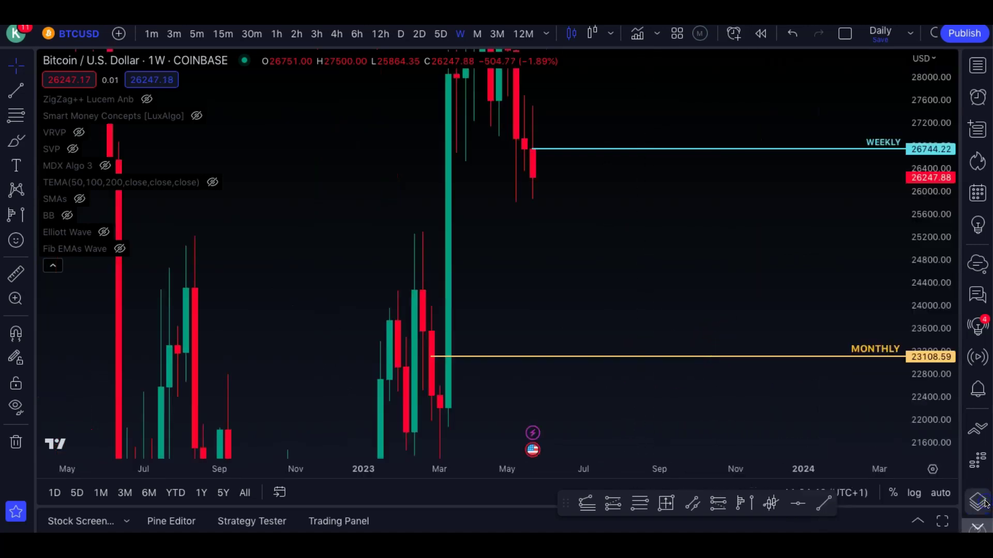
pyautogui.moveTo(928, 316); pyautogui.dragTo(926, 405)
pyautogui.moveTo(927, 314); pyautogui.dragTo(928, 264)
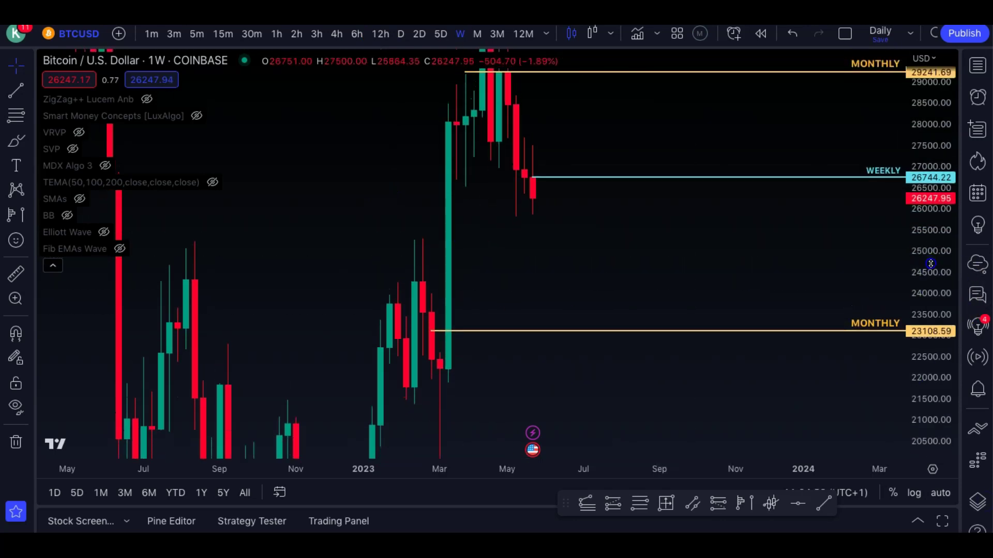
pyautogui.moveTo(522, 289); pyautogui.dragTo(520, 309)
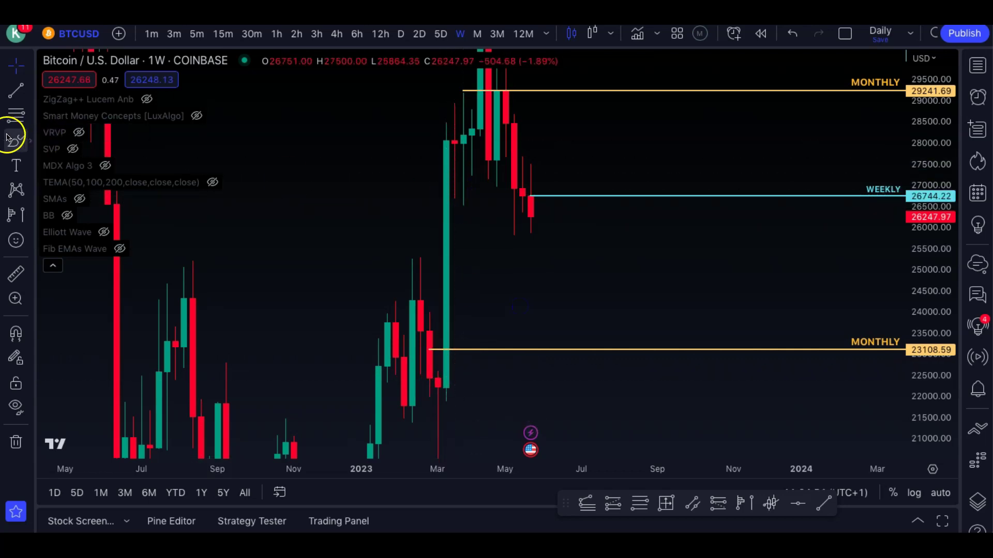
pyautogui.moveTo(460, 205)
pyautogui.mouseDown()
pyautogui.moveTo(430, 310)
pyautogui.moveTo(448, 371)
pyautogui.moveTo(504, 250)
pyautogui.moveTo(461, 205)
pyautogui.mouseUp()
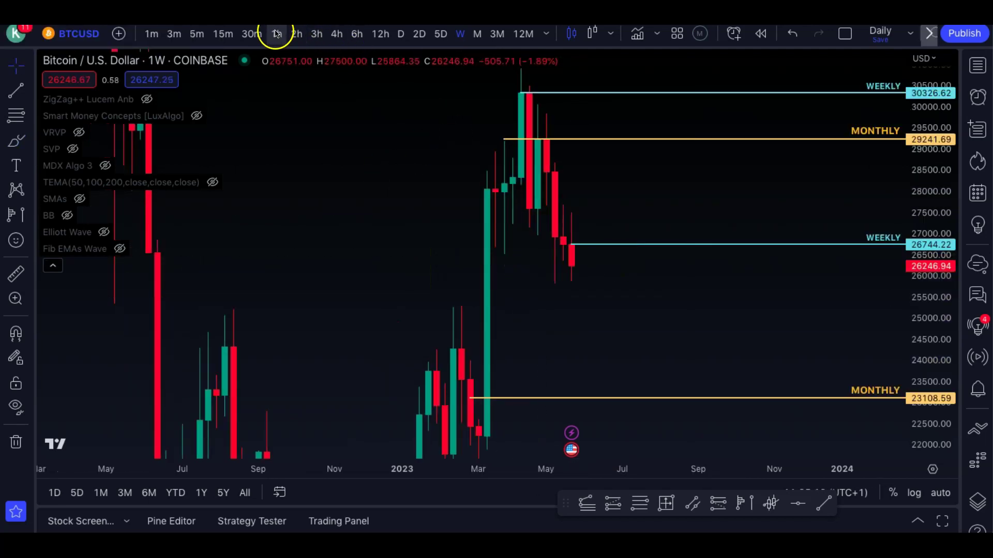
# - On the 4-hour chart, brush a projected price path from the latest candle down toward the lower monthly level
pyautogui.click(277, 34)
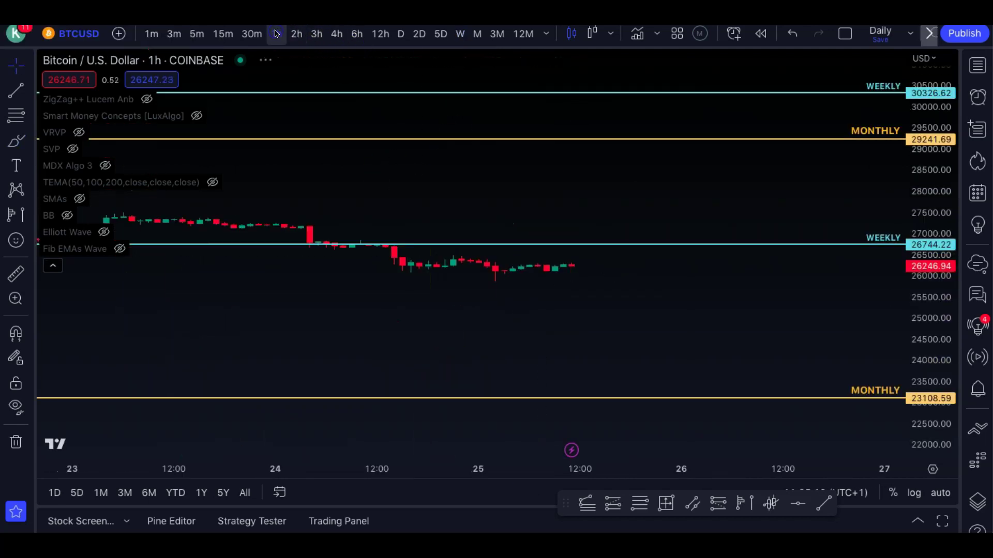
pyautogui.moveTo(479, 468); pyautogui.dragTo(676, 492)
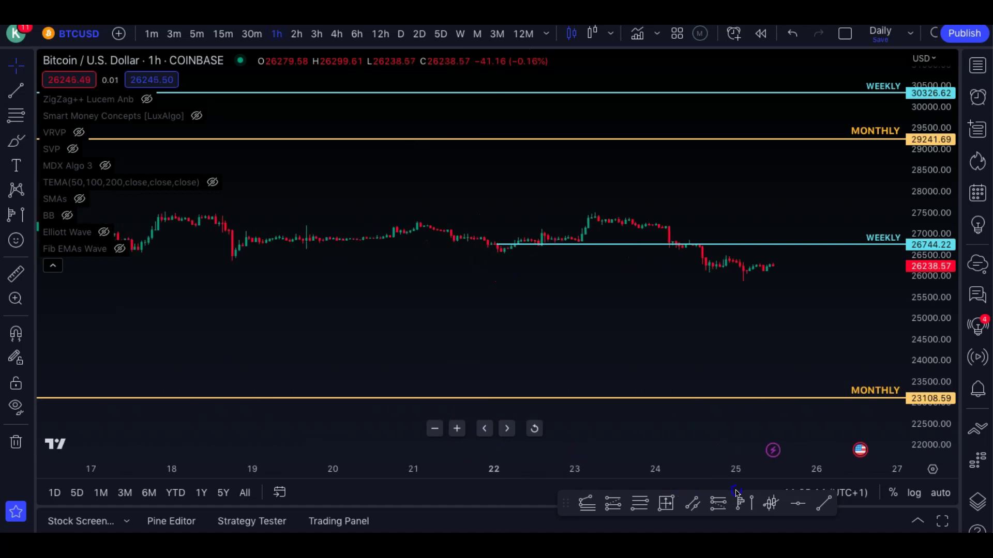
pyautogui.click(335, 34)
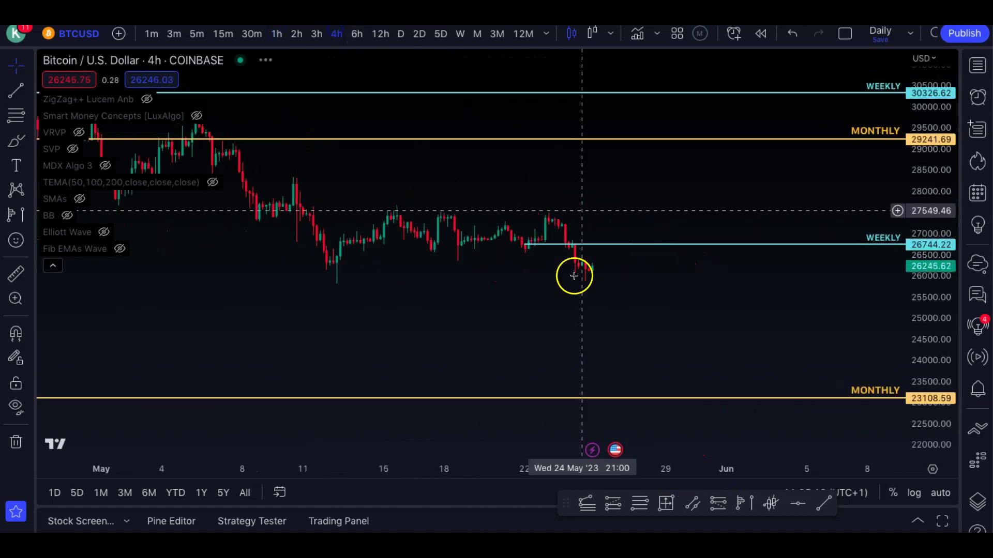
pyautogui.moveTo(539, 466); pyautogui.dragTo(673, 467)
pyautogui.moveTo(762, 176); pyautogui.dragTo(745, 215)
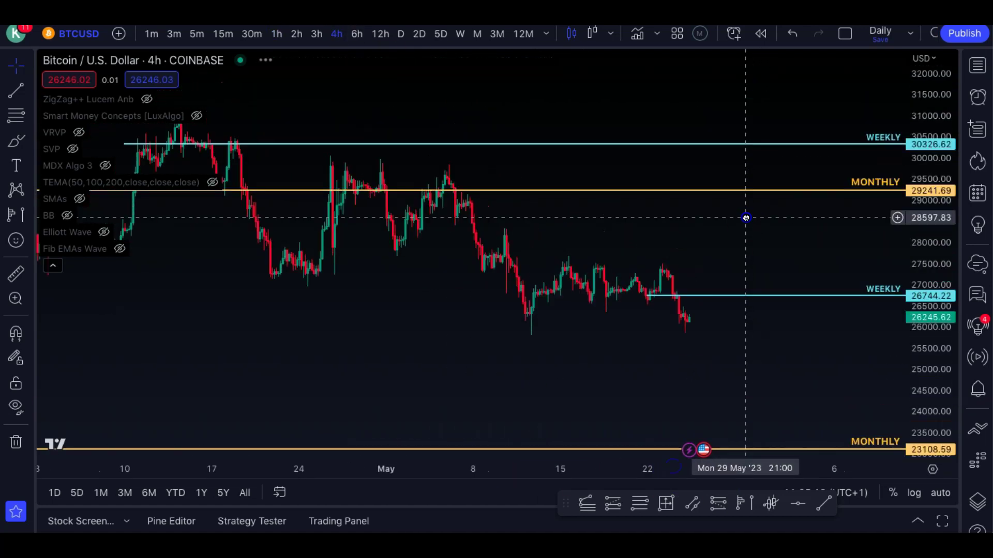
pyautogui.click(13, 143)
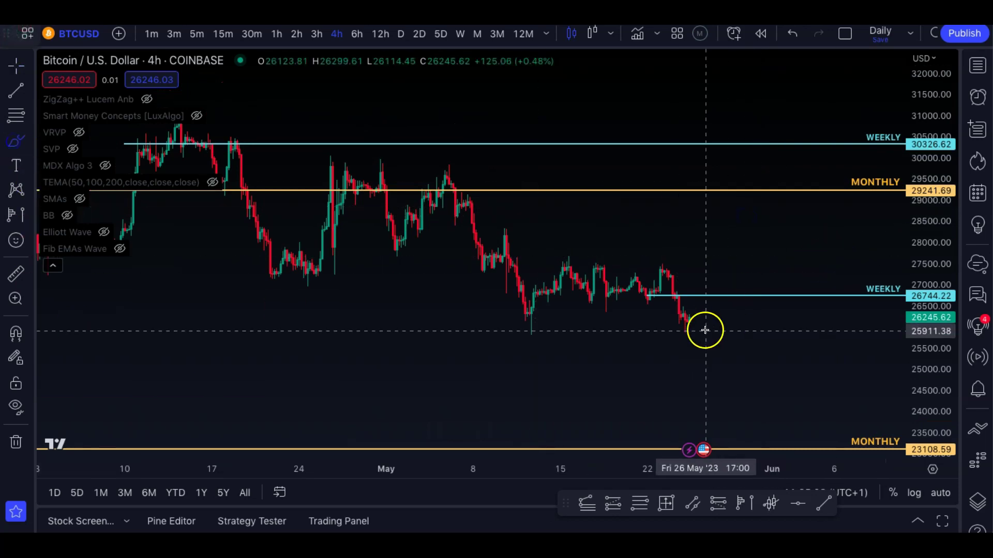
pyautogui.moveTo(698, 322)
pyautogui.mouseDown()
pyautogui.moveTo(714, 200)
pyautogui.moveTo(768, 410)
pyautogui.mouseUp()
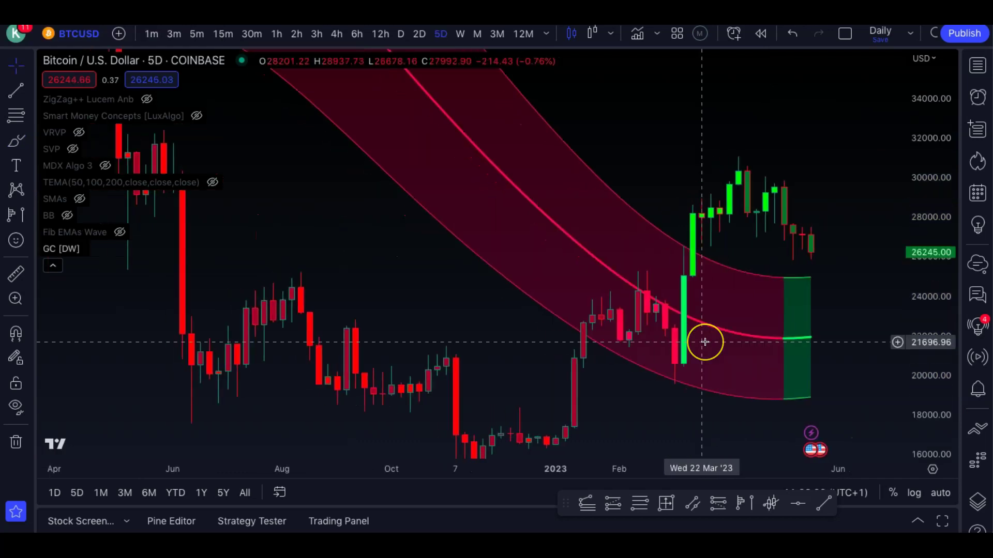
# - On the 5-day BTCUSD chart, measure the price rise from just above the channel breakout to the April high
pyautogui.hscroll(10, 705, 342)
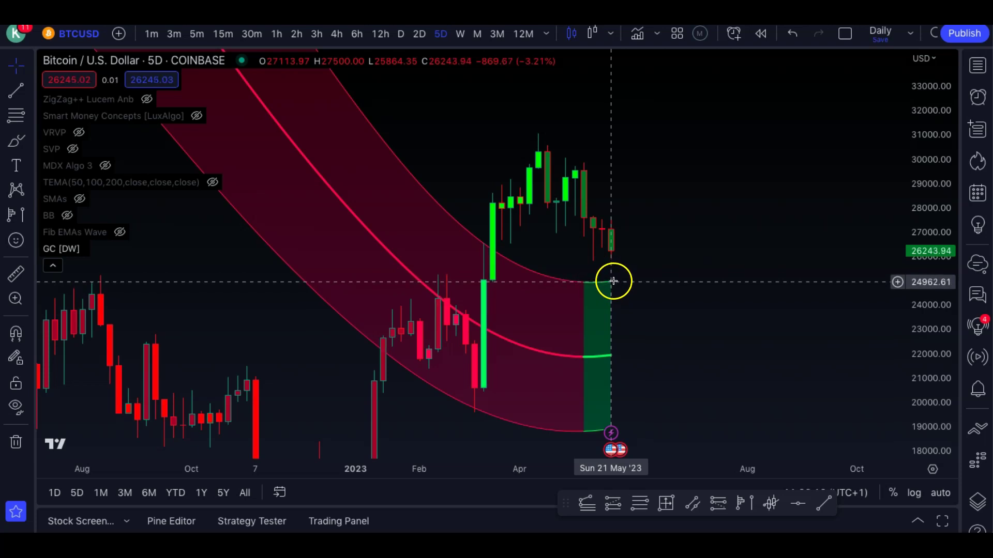
pyautogui.moveTo(649, 328); pyautogui.dragTo(647, 305)
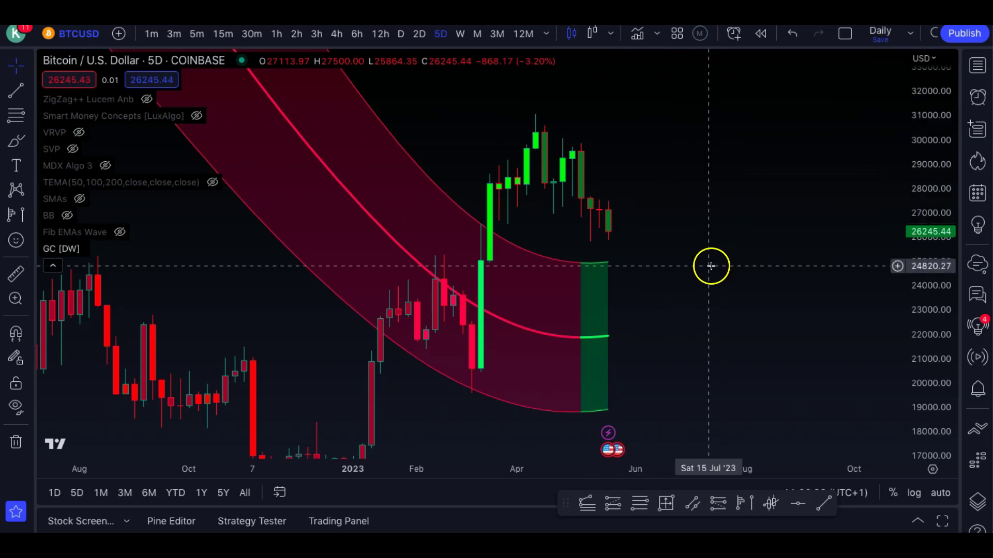
pyautogui.hscroll(-3, 614, 272)
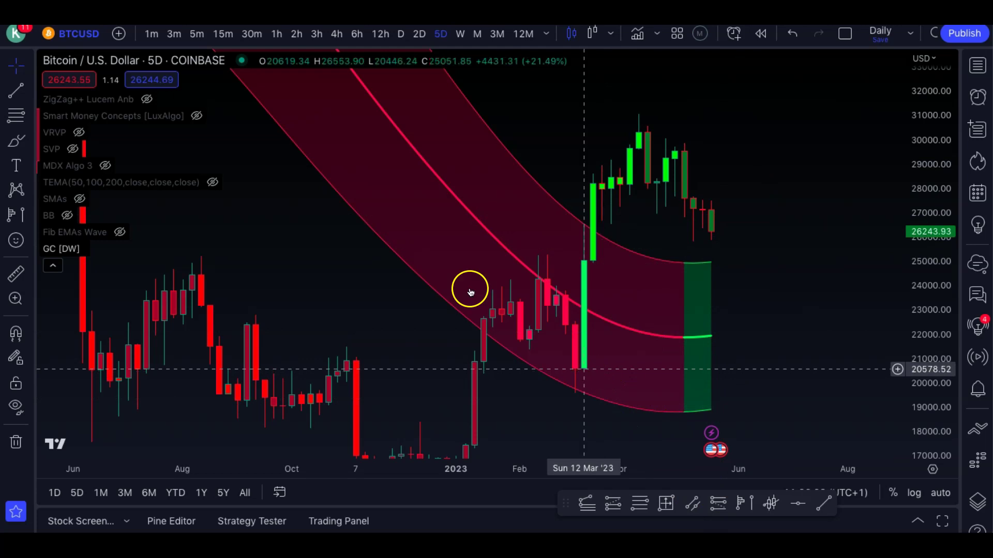
pyautogui.hscroll(2, 589, 261)
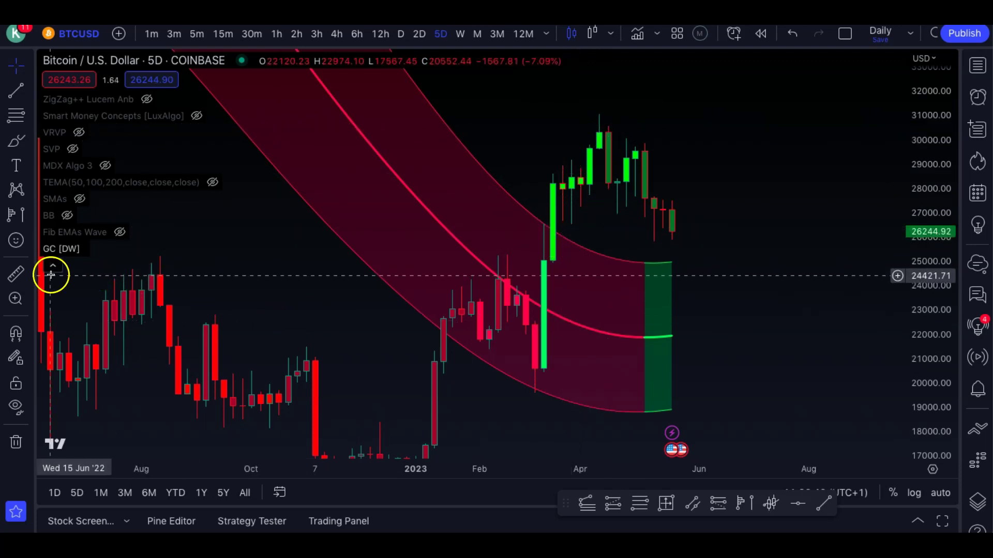
pyautogui.click(15, 274)
pyautogui.click(552, 233)
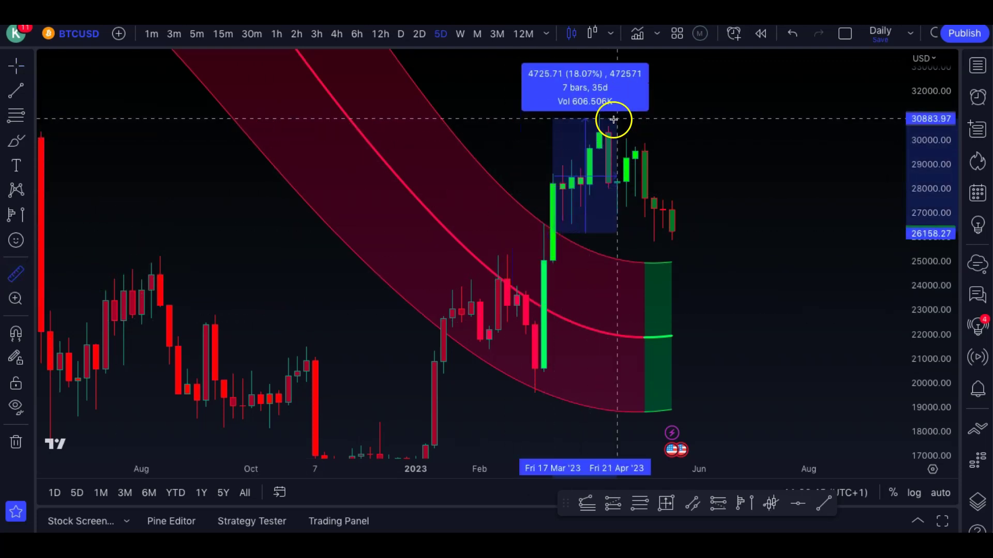
pyautogui.click(608, 120)
# - Brush a path from the latest candle down to the channel's upper edge and up to about 28,150, and delete it
pyautogui.click(16, 141)
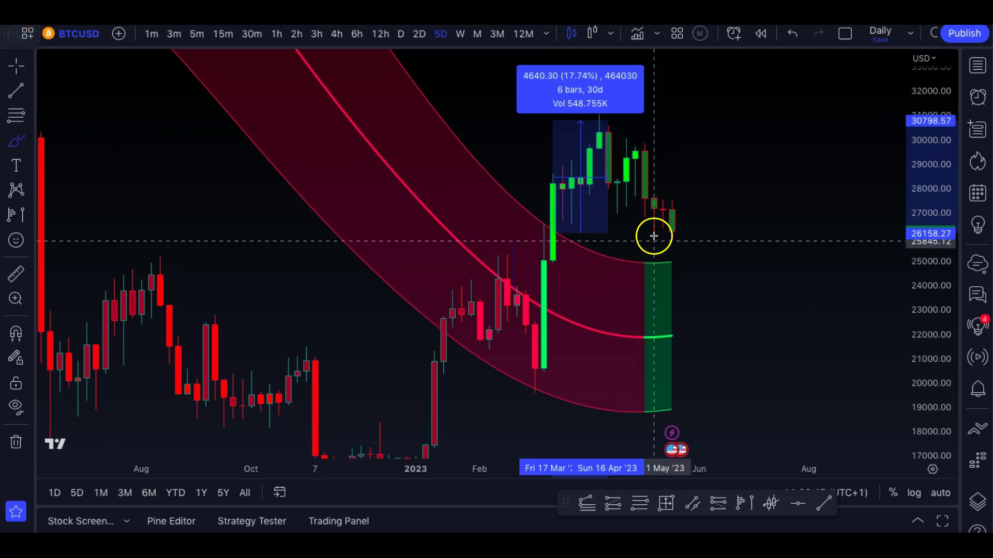
pyautogui.moveTo(668, 225)
pyautogui.mouseDown()
pyautogui.moveTo(677, 267)
pyautogui.moveTo(722, 180)
pyautogui.mouseUp()
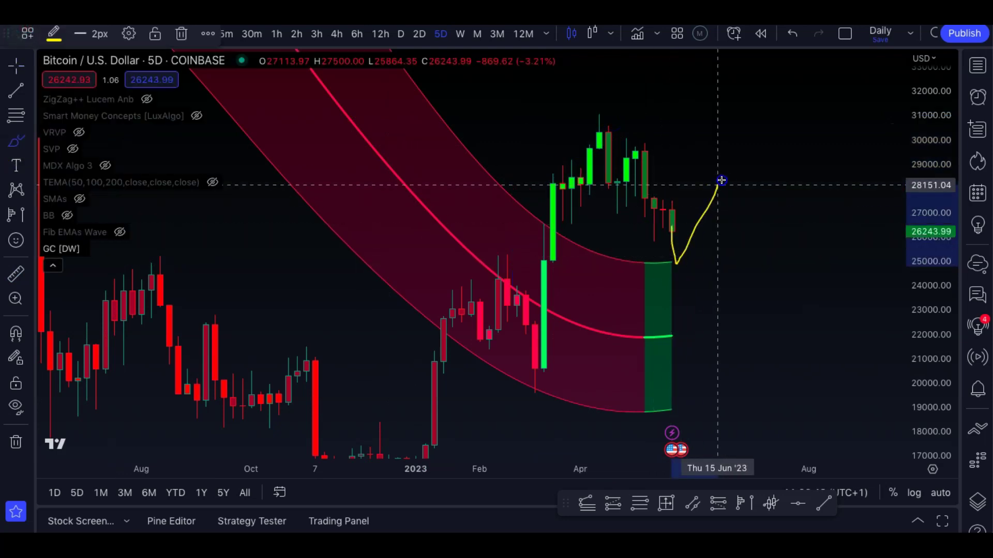
pyautogui.press('Delete')
# - Brush a projected drop from the latest 5-day candle to the channel's midline at about 21,800
pyautogui.hscroll(1, 689, 190)
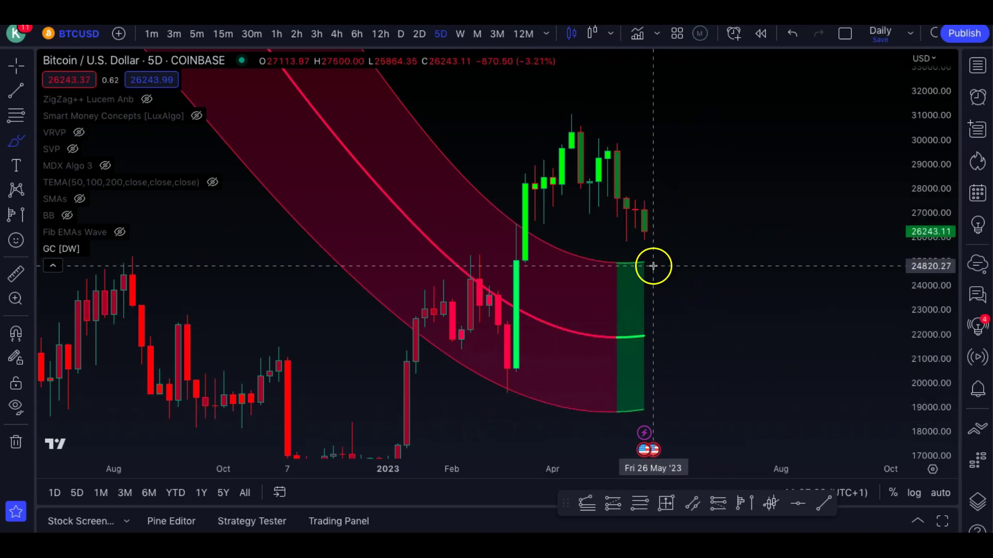
pyautogui.moveTo(644, 229); pyautogui.dragTo(673, 340)
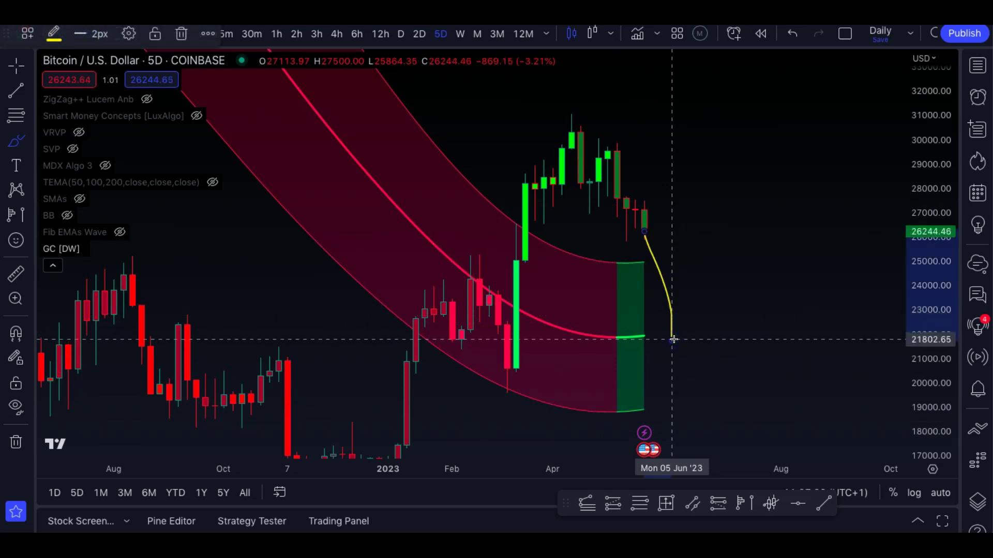
pyautogui.moveTo(674, 340); pyautogui.dragTo(673, 349)
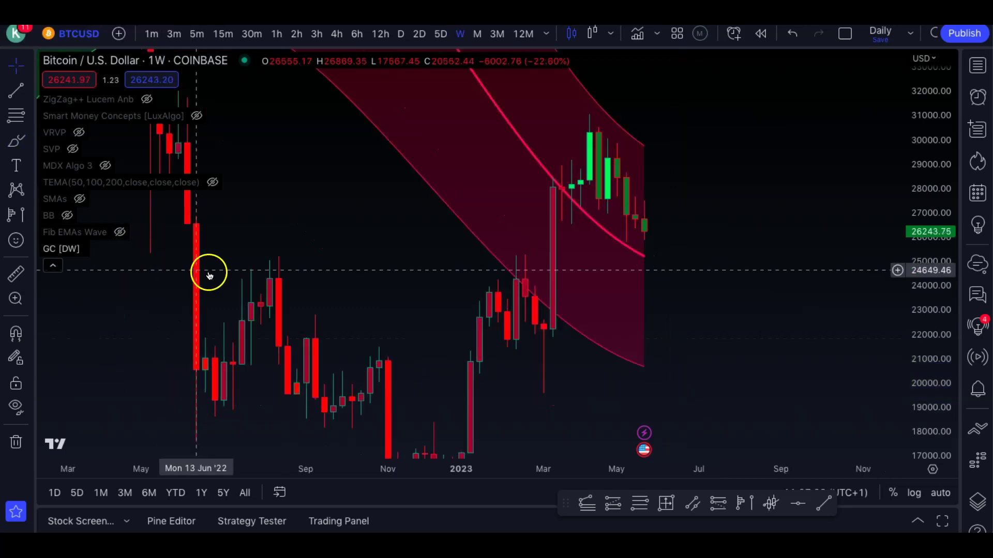
# - On the weekly chart, compare the recent candles with the channel's midline and outer edges
pyautogui.moveTo(209, 274); pyautogui.dragTo(268, 270)
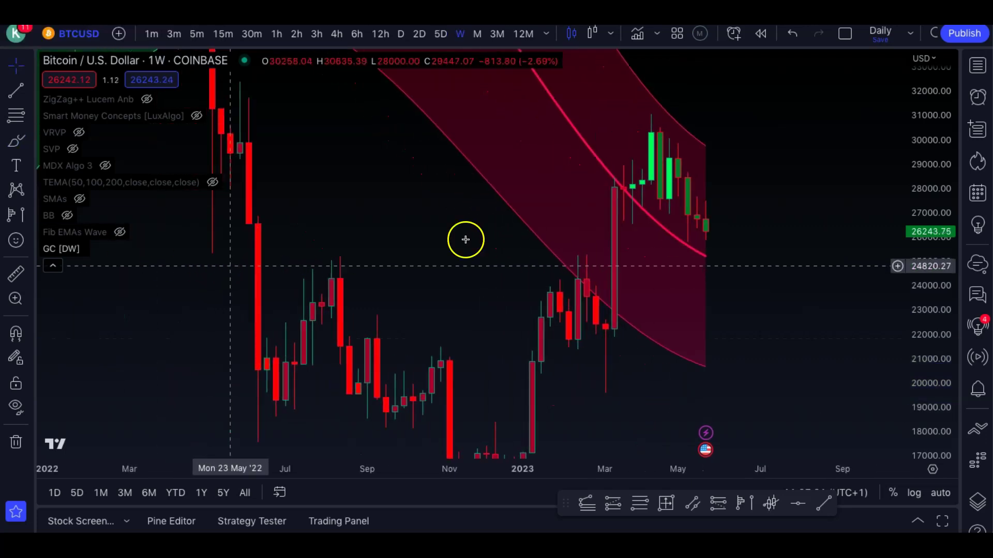
pyautogui.moveTo(760, 179); pyautogui.dragTo(767, 233)
pyautogui.moveTo(656, 473); pyautogui.dragTo(561, 474)
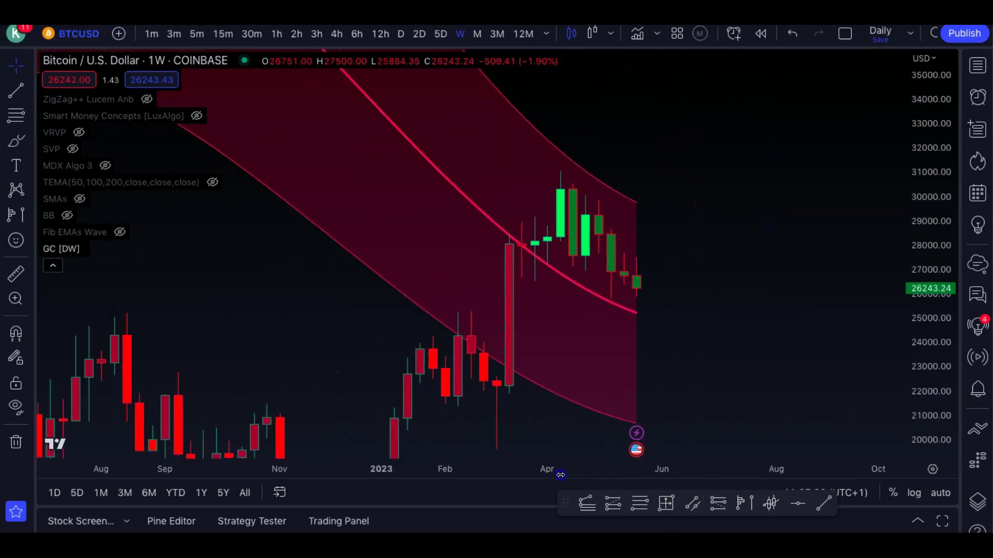
pyautogui.moveTo(743, 300); pyautogui.dragTo(778, 236)
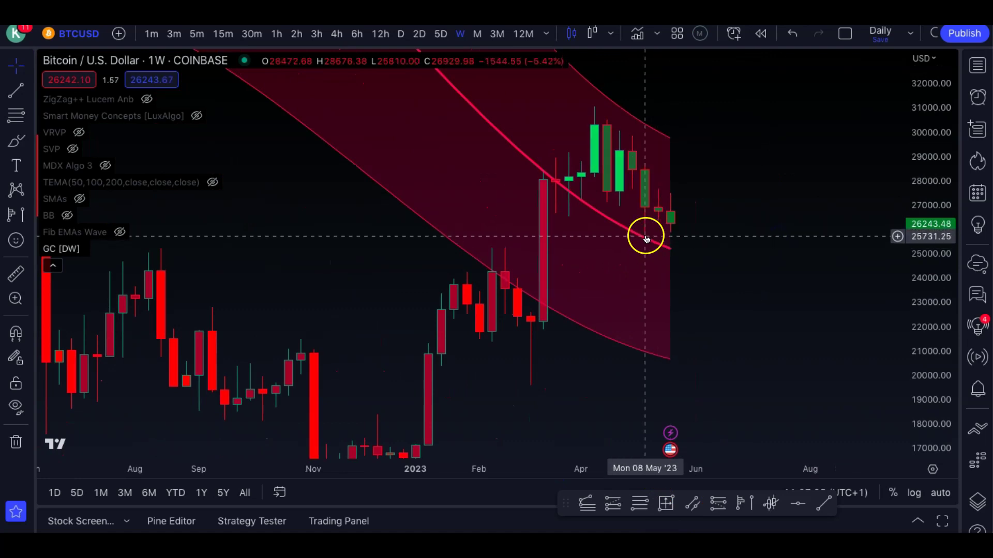
# - On the 12-hour chart, examine the whole XABCD harmonic pattern and the price action following point D
pyautogui.moveTo(935, 315); pyautogui.dragTo(923, 236)
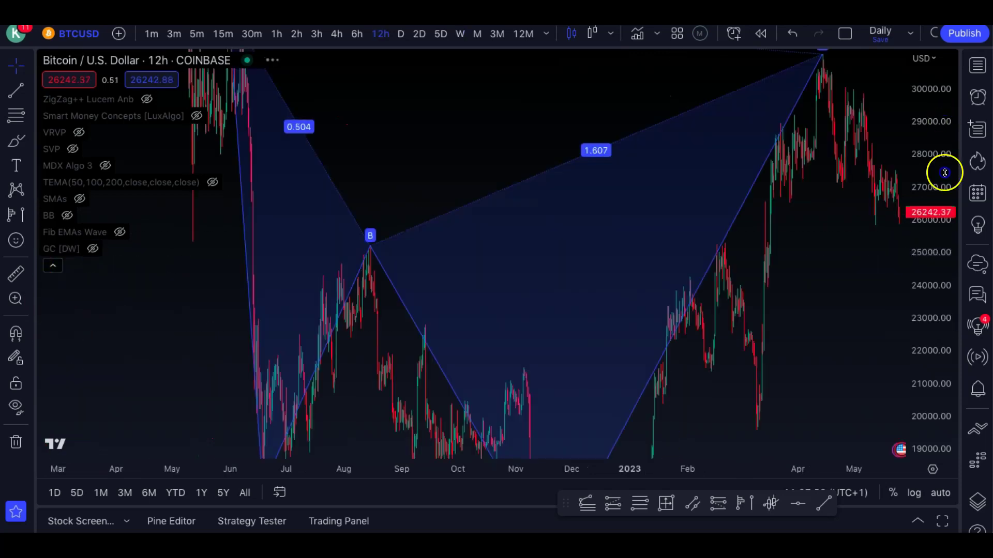
pyautogui.moveTo(951, 344); pyautogui.dragTo(950, 339)
pyautogui.hscroll(3, 789, 268)
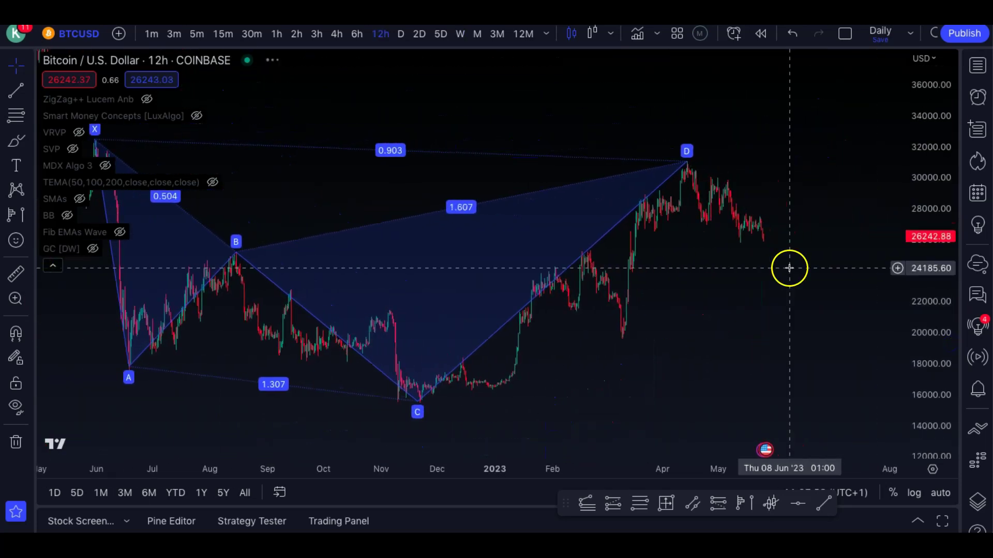
pyautogui.hscroll(-2, 780, 287)
pyautogui.moveTo(722, 471)
pyautogui.mouseDown()
pyautogui.moveTo(789, 470)
pyautogui.moveTo(724, 465)
pyautogui.mouseUp()
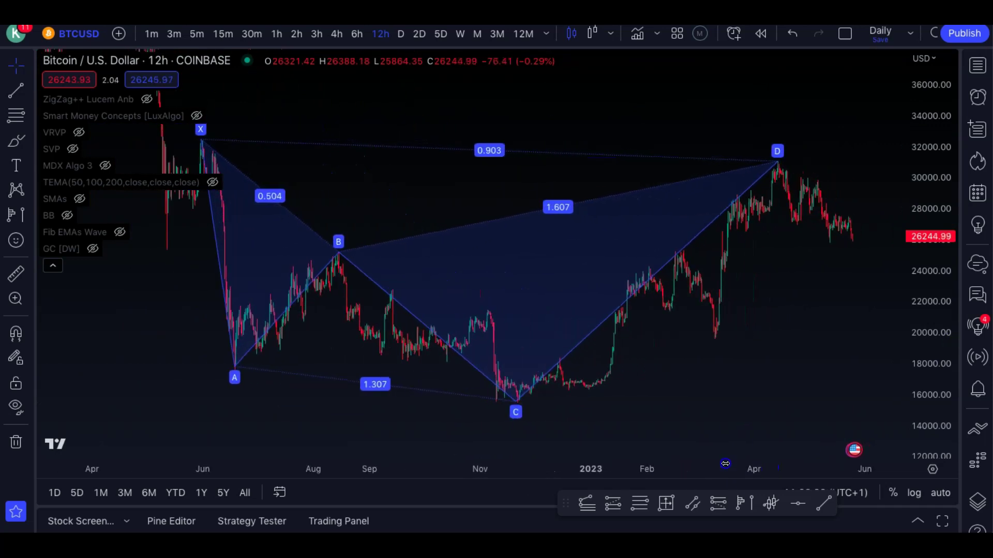
pyautogui.moveTo(750, 332); pyautogui.dragTo(713, 344)
pyautogui.click(971, 231)
pyautogui.moveTo(925, 282); pyautogui.dragTo(925, 269)
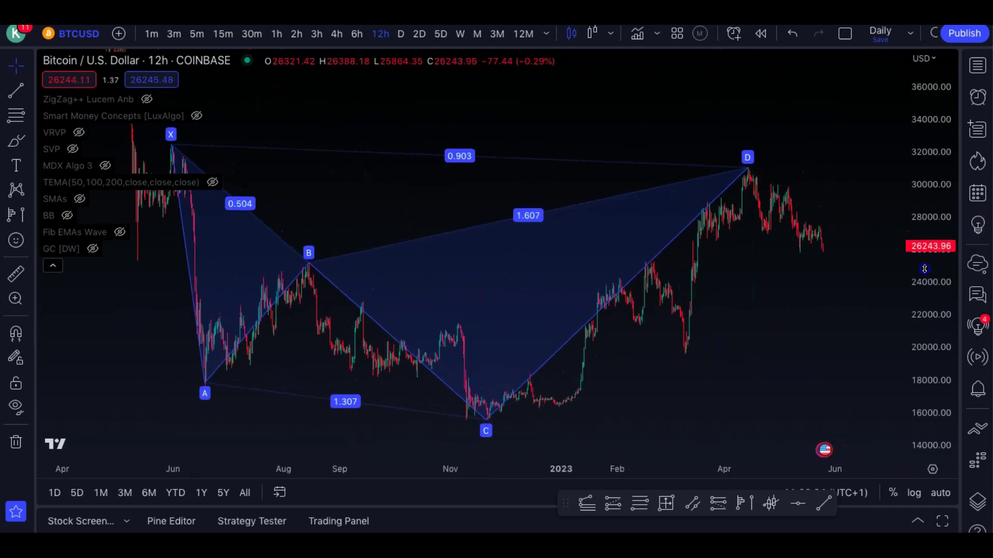
pyautogui.hscroll(-5, 746, 228)
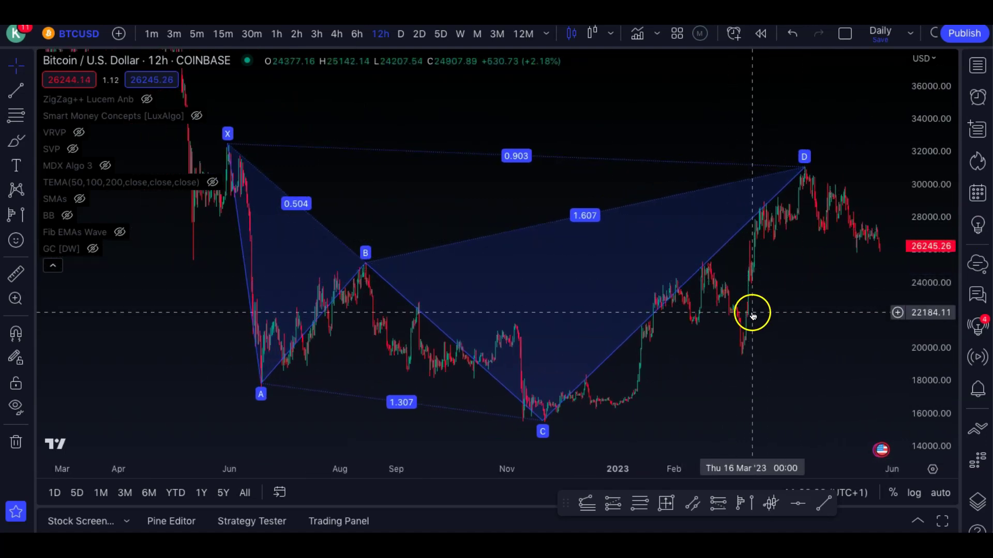
pyautogui.hscroll(3, 754, 351)
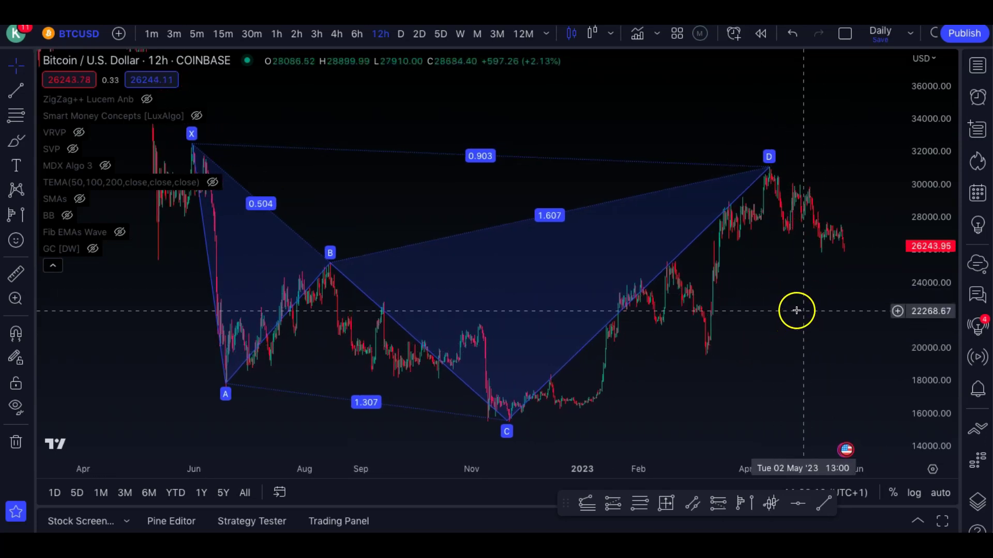
pyautogui.hscroll(-2, 796, 327)
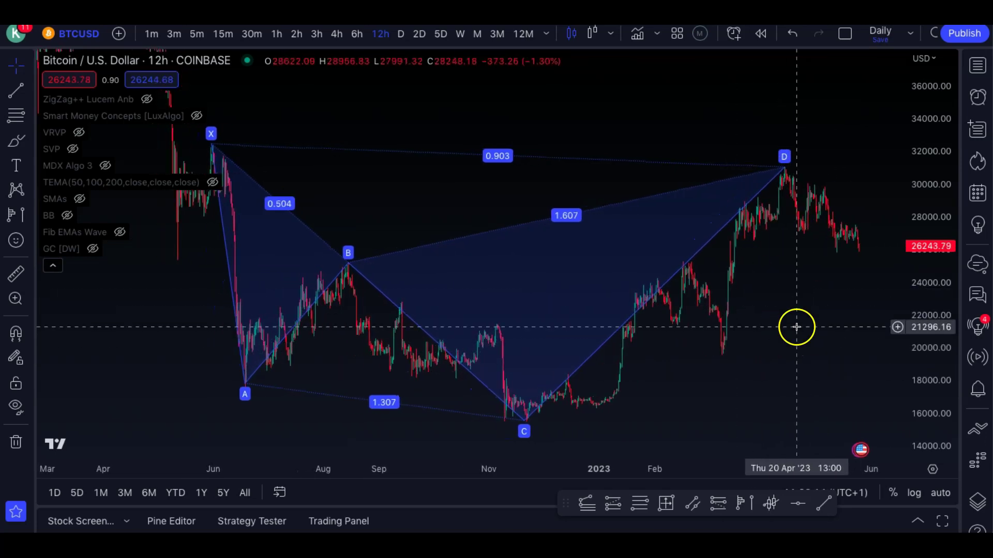
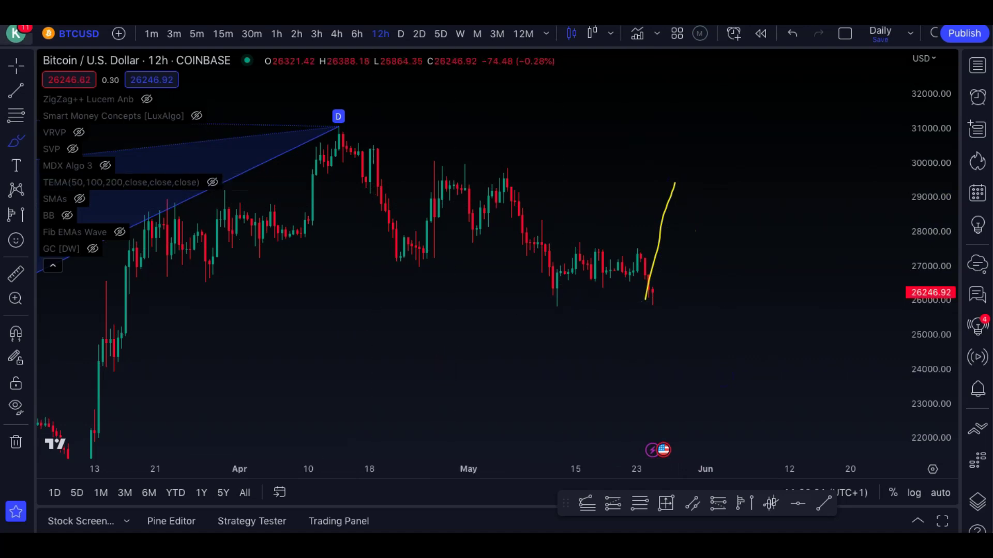
# - Delete the brushed rebound path rising from the latest 12-hour candle
pyautogui.click(16, 62)
pyautogui.click(667, 214)
pyautogui.press('Delete')
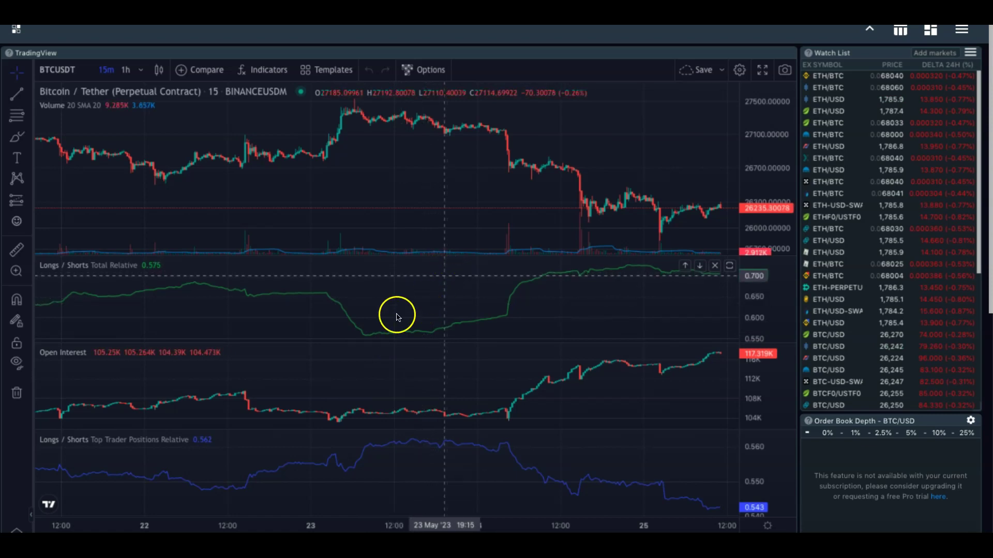
# - On the 15-minute BTCUSDT dashboard, inspect the total Longs/Shorts ratio around 23 May and view Open Interest enlarged, restoring the layout
pyautogui.click(390, 345)
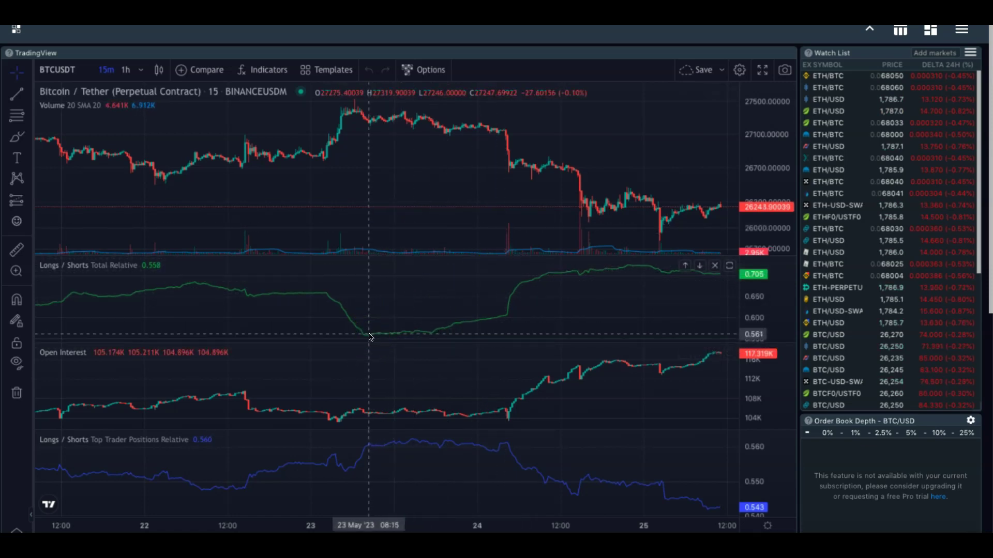
pyautogui.click(305, 283)
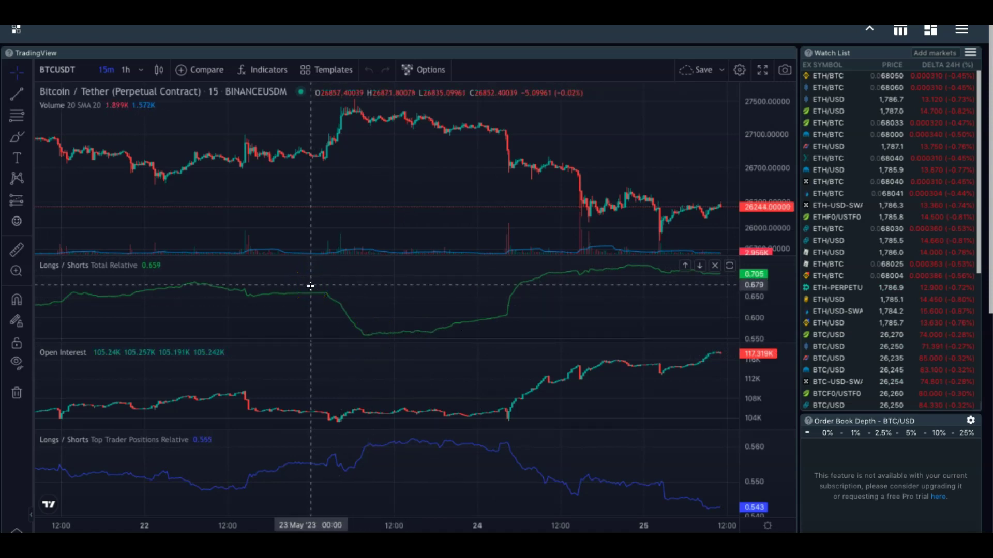
pyautogui.click(334, 308)
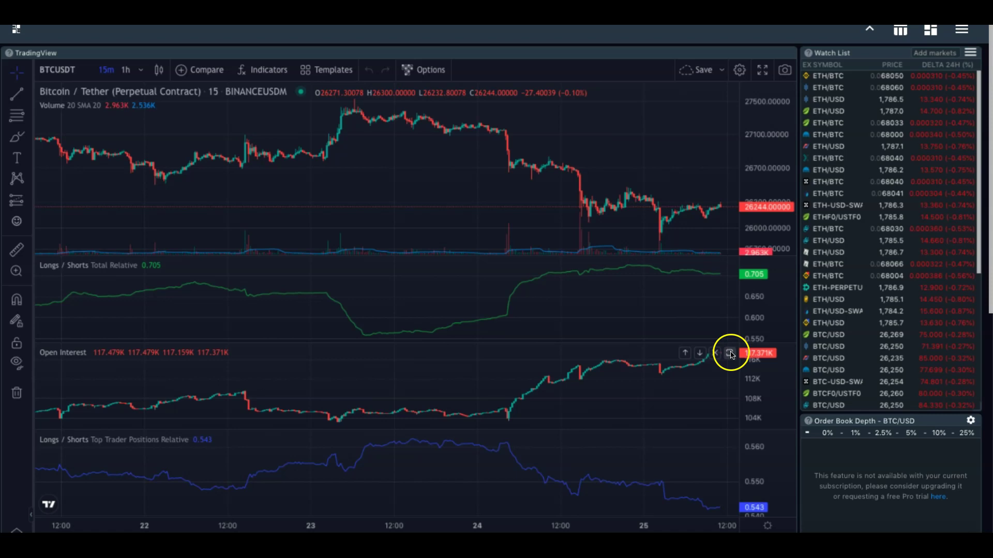
pyautogui.click(729, 354)
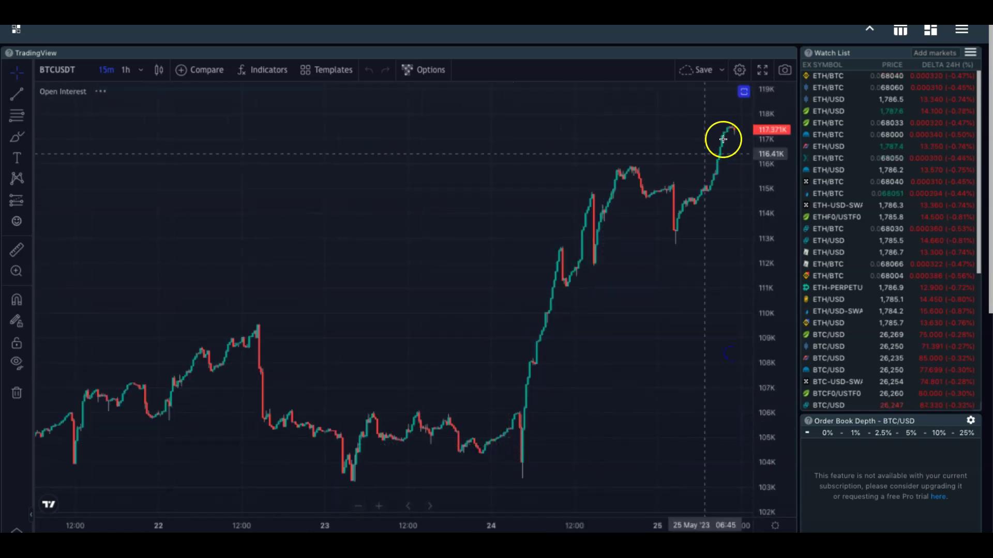
pyautogui.click(743, 92)
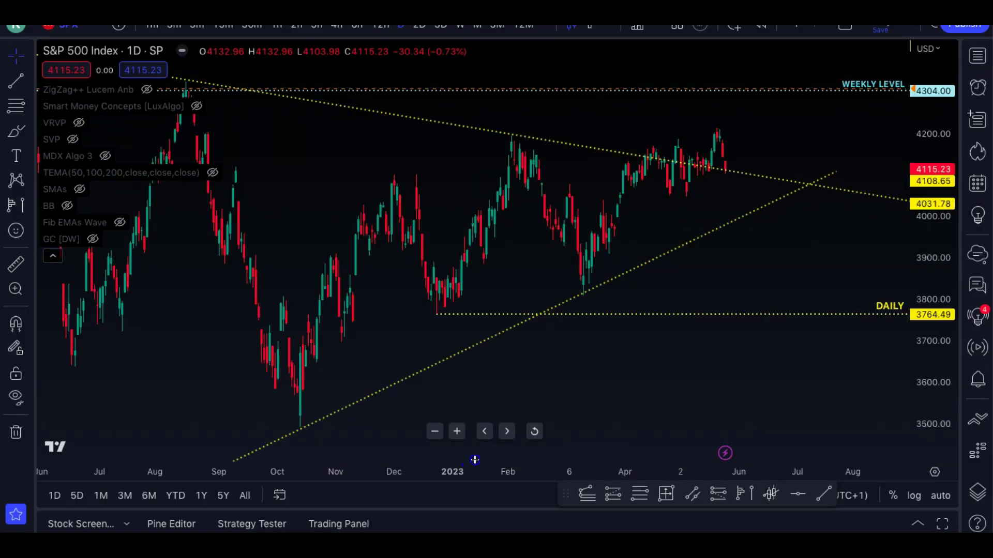
# - On the daily S&P 500 chart, brush a projected drop from the latest candle to just below the rising trendline
pyautogui.scroll(-3, 638, 450)
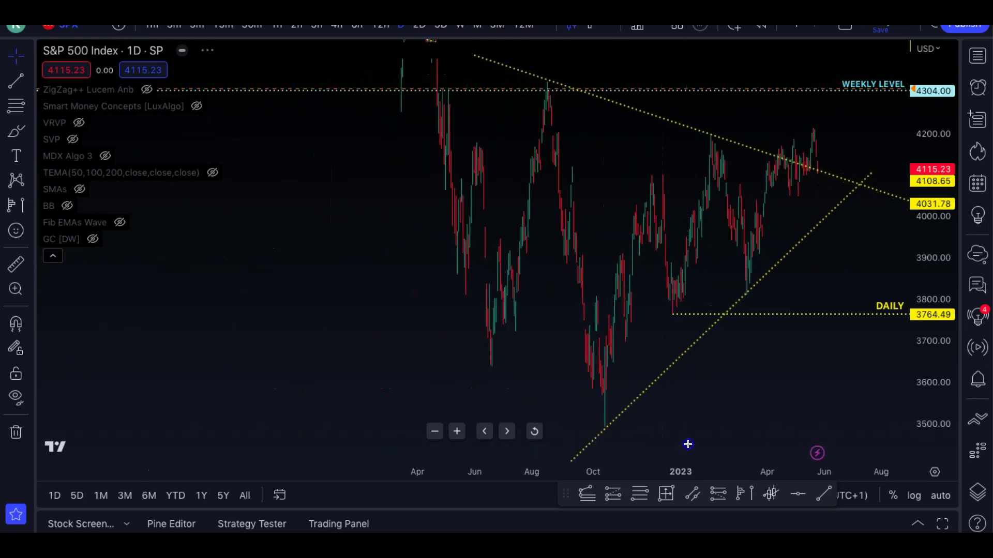
pyautogui.moveTo(954, 193)
pyautogui.mouseDown()
pyautogui.moveTo(952, 355)
pyautogui.moveTo(914, 244)
pyautogui.mouseUp()
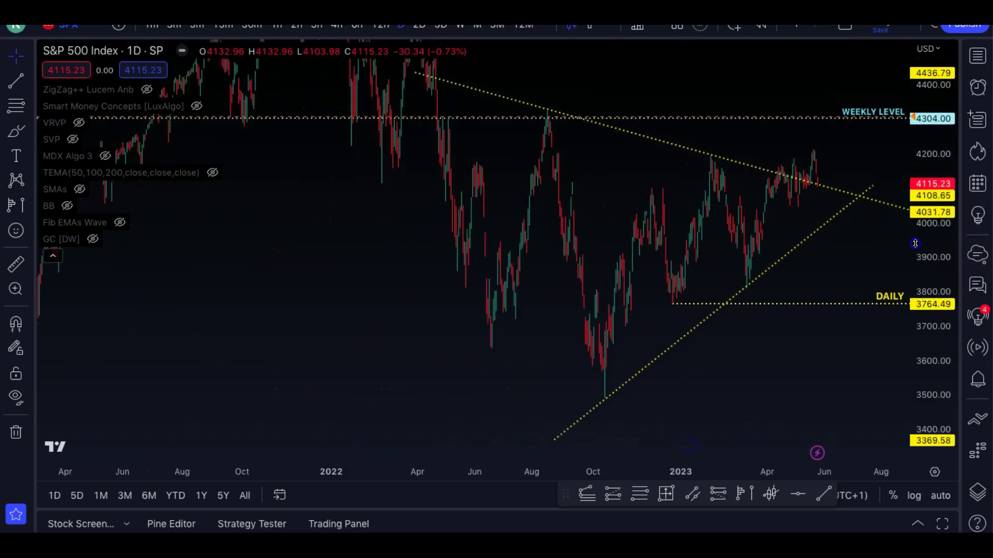
pyautogui.moveTo(797, 472); pyautogui.dragTo(811, 472)
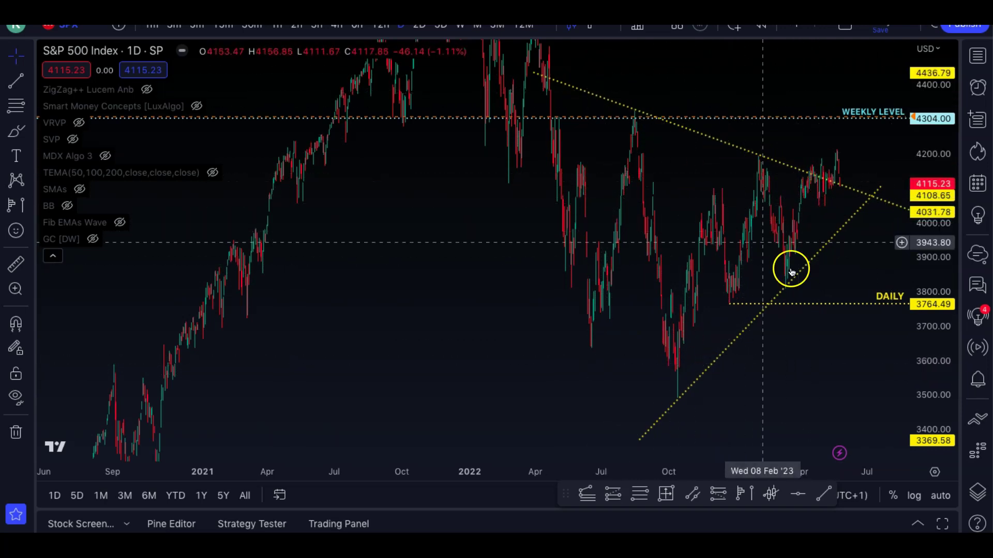
pyautogui.moveTo(776, 468); pyautogui.dragTo(496, 471)
pyautogui.moveTo(638, 472)
pyautogui.mouseDown()
pyautogui.moveTo(698, 476)
pyautogui.moveTo(651, 473)
pyautogui.mouseUp()
pyautogui.click(14, 132)
pyautogui.click(762, 181)
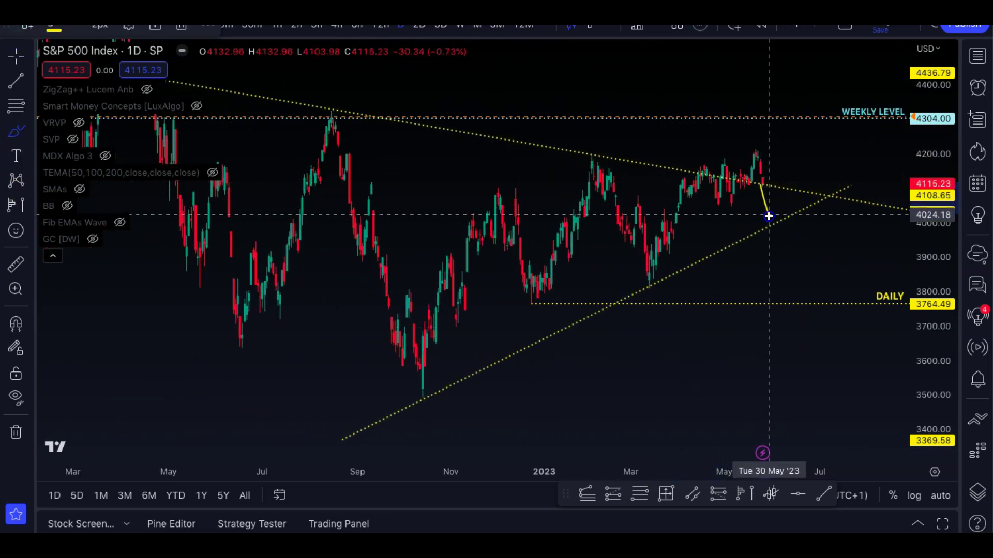
# - Brush a path looping over the May high and falling to about 3,840, and delete both sketched paths
pyautogui.click(777, 175)
pyautogui.moveTo(773, 164); pyautogui.dragTo(800, 280)
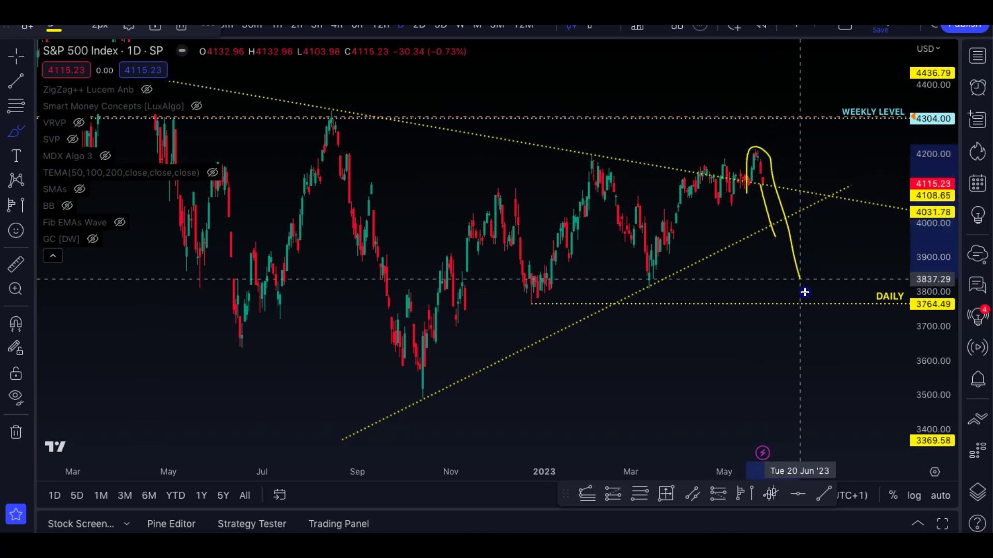
pyautogui.press('Delete')
pyautogui.click(20, 52)
pyautogui.press('Delete')
# - Trace the falling trendline's contact points on the S&P 500 from early 2022 to the latest candles
pyautogui.moveTo(820, 259); pyautogui.dragTo(802, 307)
pyautogui.moveTo(939, 262); pyautogui.dragTo(937, 143)
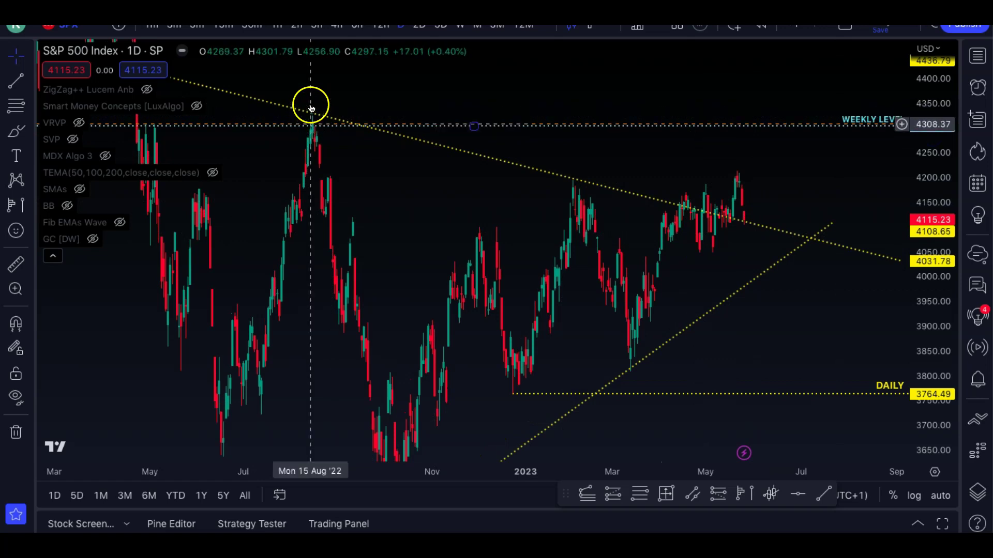
pyautogui.hscroll(-5, 309, 108)
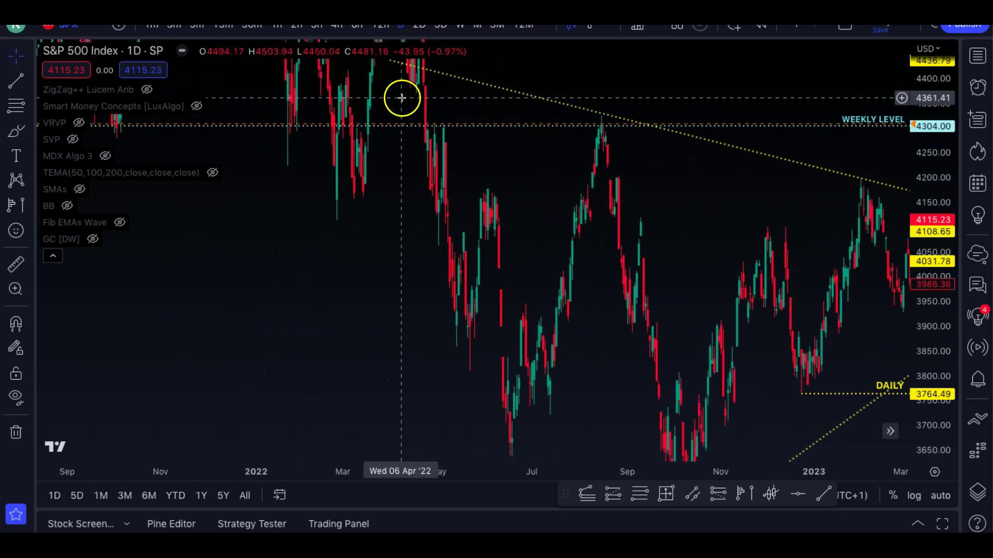
pyautogui.hscroll(5, 499, 118)
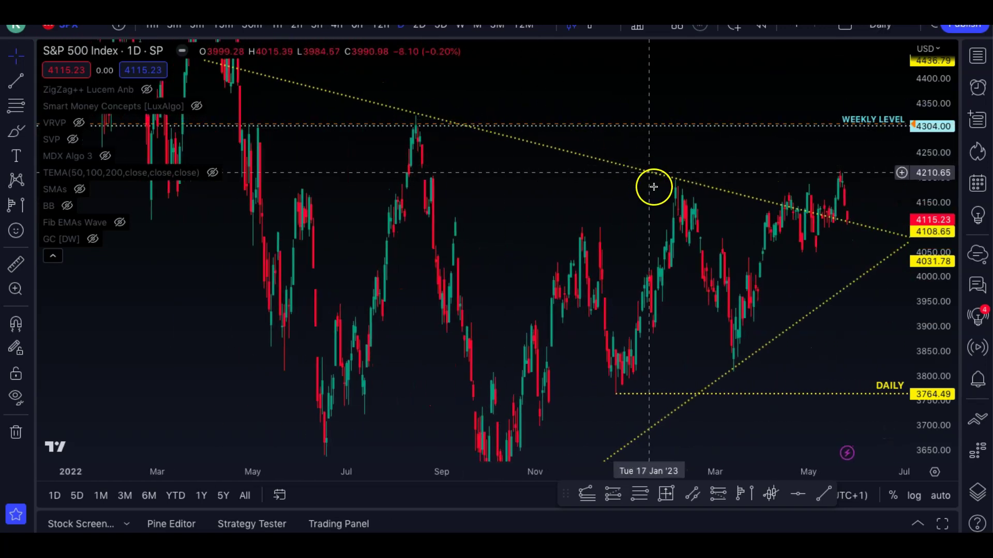
# - Brush a projected rise on the S&P 500 from the latest candle to the weekly level at 4,304, and delete it
pyautogui.hscroll(3, 579, 82)
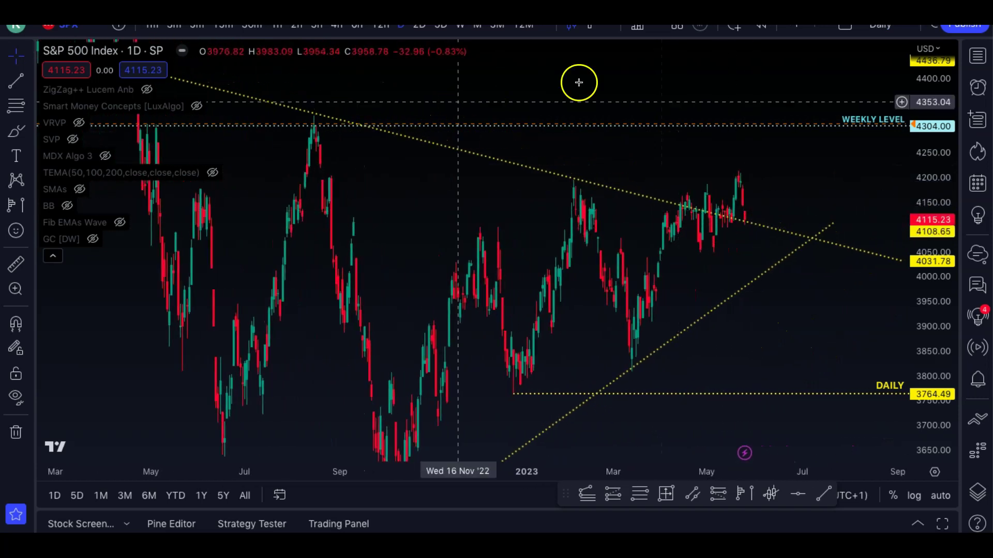
pyautogui.click(16, 130)
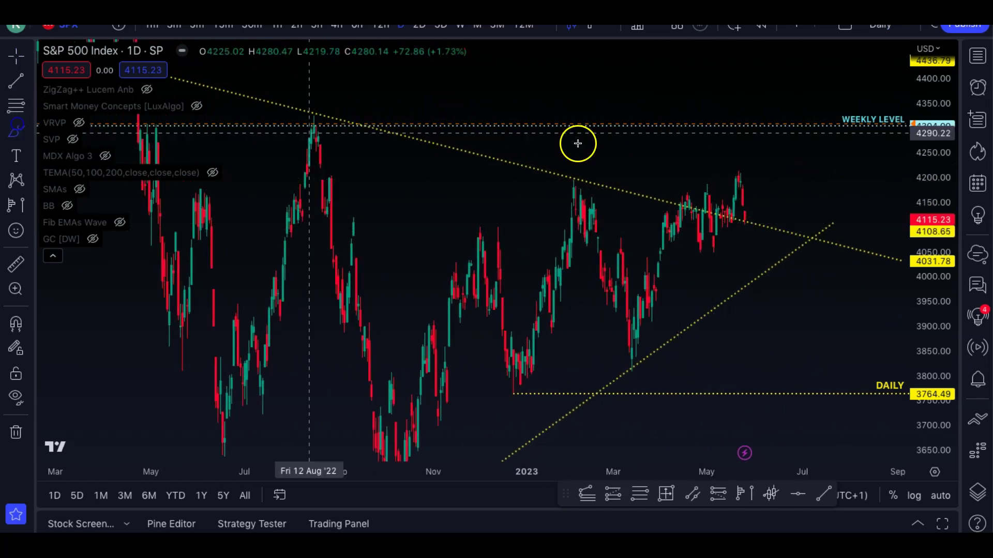
pyautogui.moveTo(745, 225); pyautogui.dragTo(779, 128)
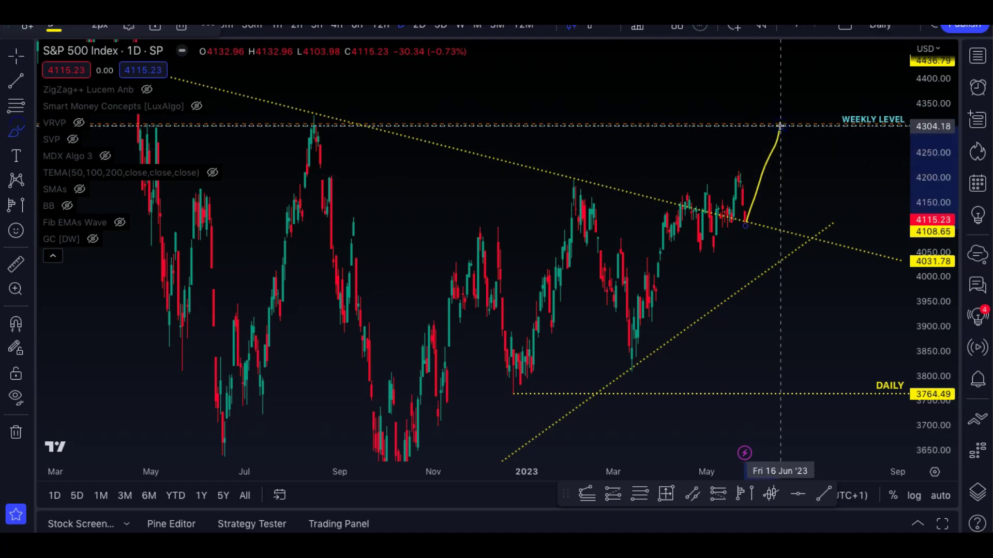
pyautogui.press('Delete')
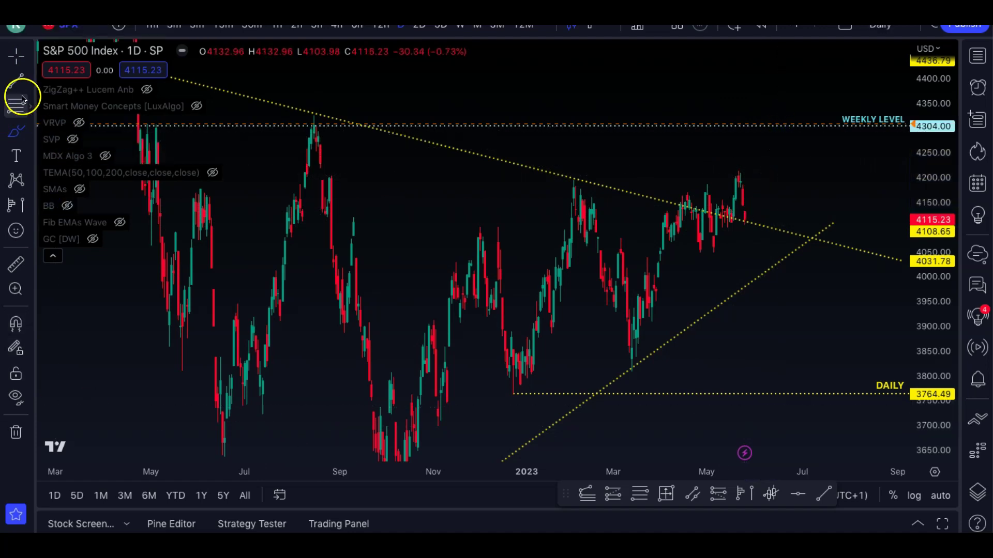
pyautogui.click(14, 67)
# - Place a short position on the S&P 500 starting in mid-June 2023, with its entry at about 4,325 near the weekly level
pyautogui.moveTo(745, 148)
pyautogui.mouseDown()
pyautogui.moveTo(774, 217)
pyautogui.moveTo(794, 228)
pyautogui.moveTo(785, 226)
pyautogui.mouseUp()
pyautogui.click(298, 170)
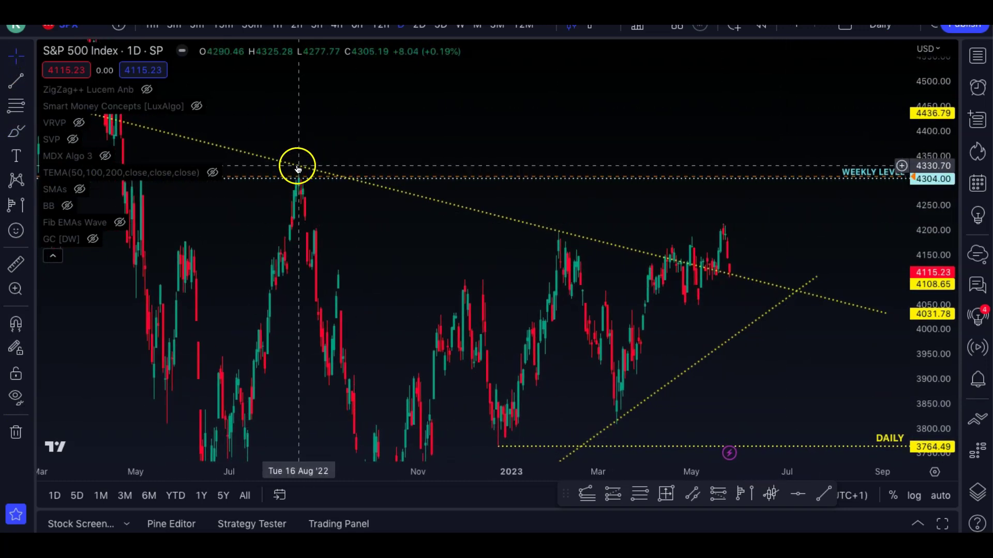
pyautogui.click(27, 204)
pyautogui.click(82, 233)
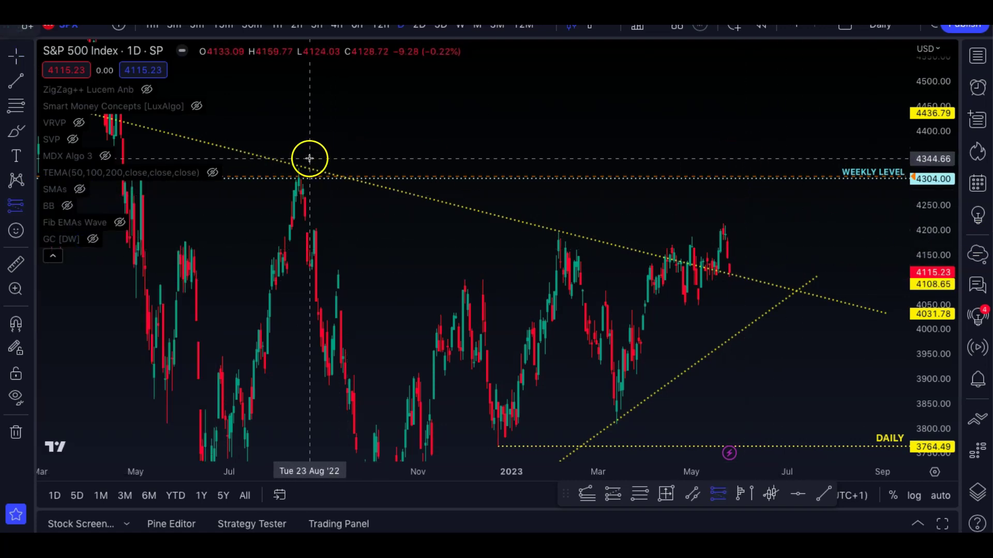
pyautogui.click(757, 171)
# - Set the S&P 500 short position's stop to about 4,427 and its target to about 3,761, at the daily level
pyautogui.moveTo(759, 44); pyautogui.dragTo(759, 117)
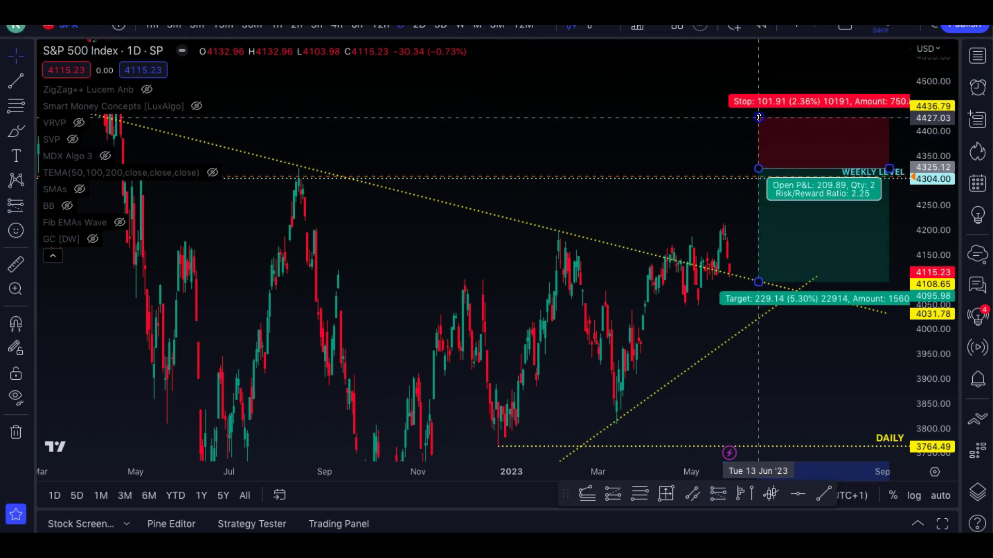
pyautogui.moveTo(761, 288); pyautogui.dragTo(772, 445)
pyautogui.moveTo(738, 417); pyautogui.dragTo(687, 339)
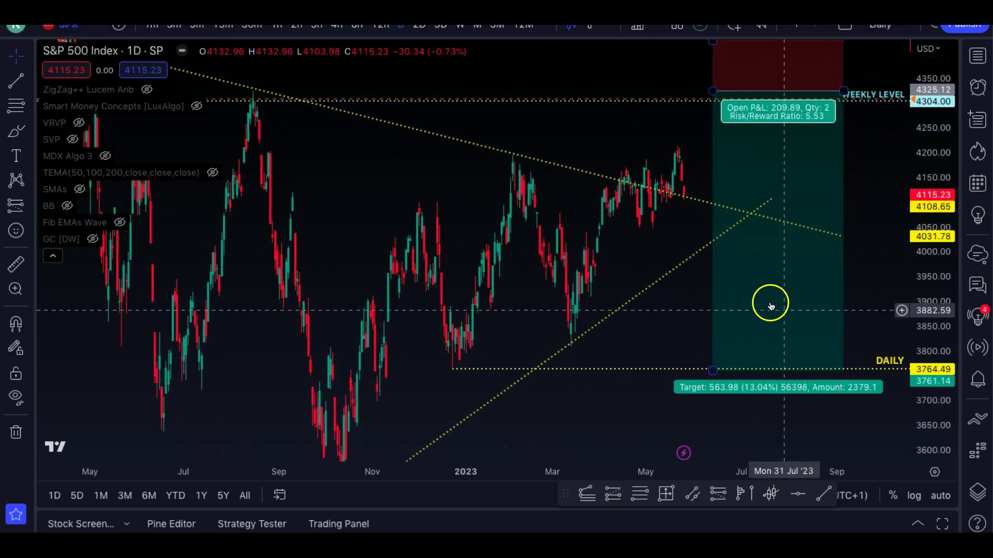
pyautogui.moveTo(696, 131); pyautogui.dragTo(696, 171)
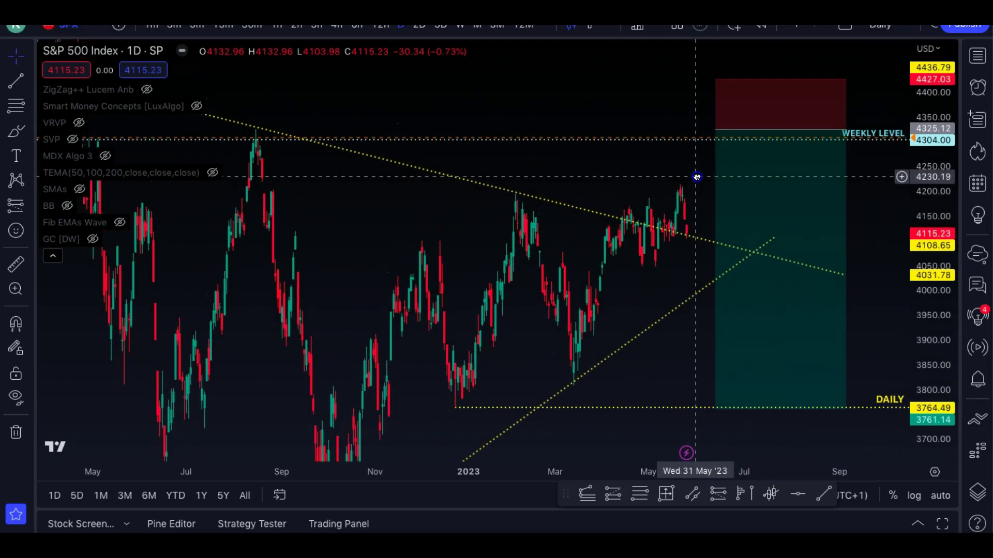
pyautogui.click(748, 190)
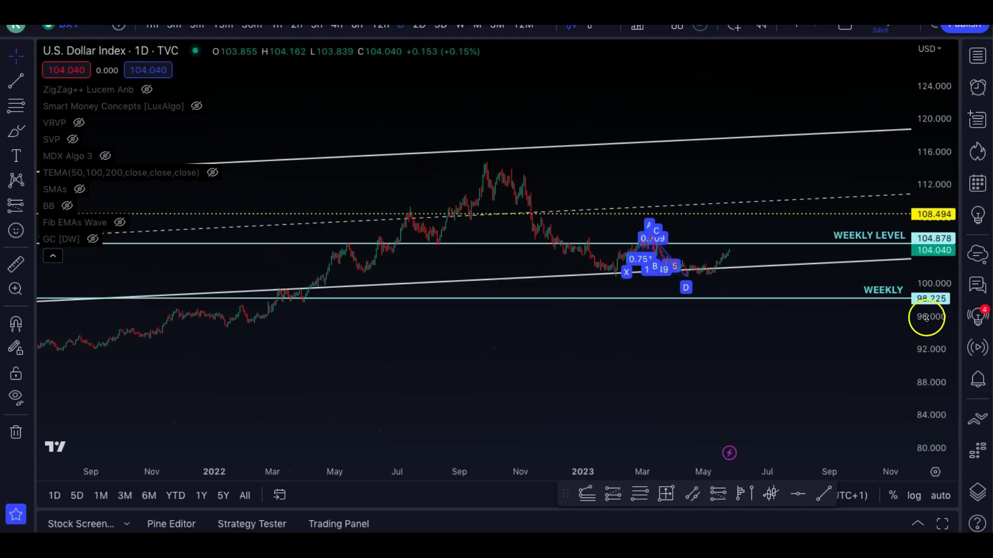
# - Switch the U.S. Dollar Index to the weekly timeframe and examine its rising channel and weekly levels
pyautogui.moveTo(926, 314); pyautogui.dragTo(936, 354)
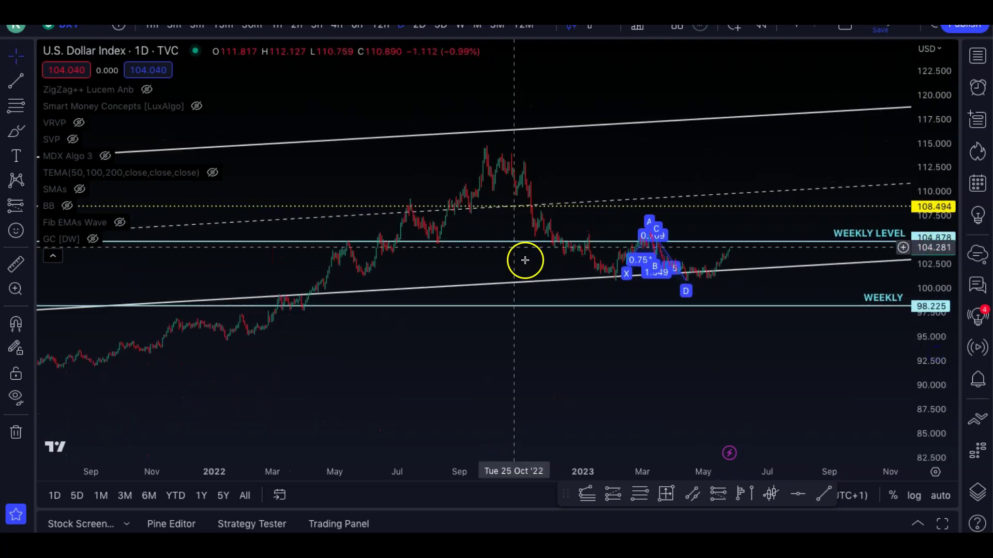
pyautogui.click(464, 30)
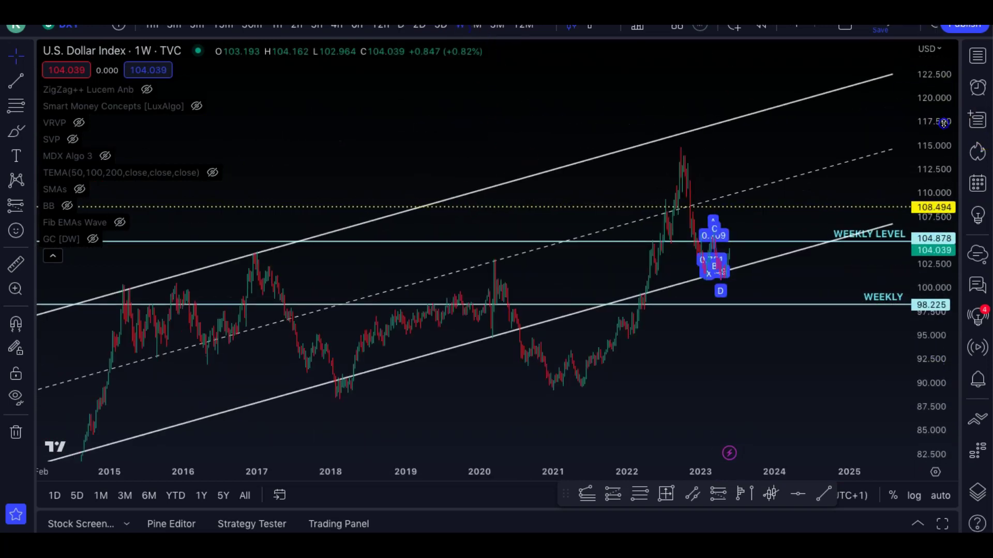
pyautogui.click(740, 268)
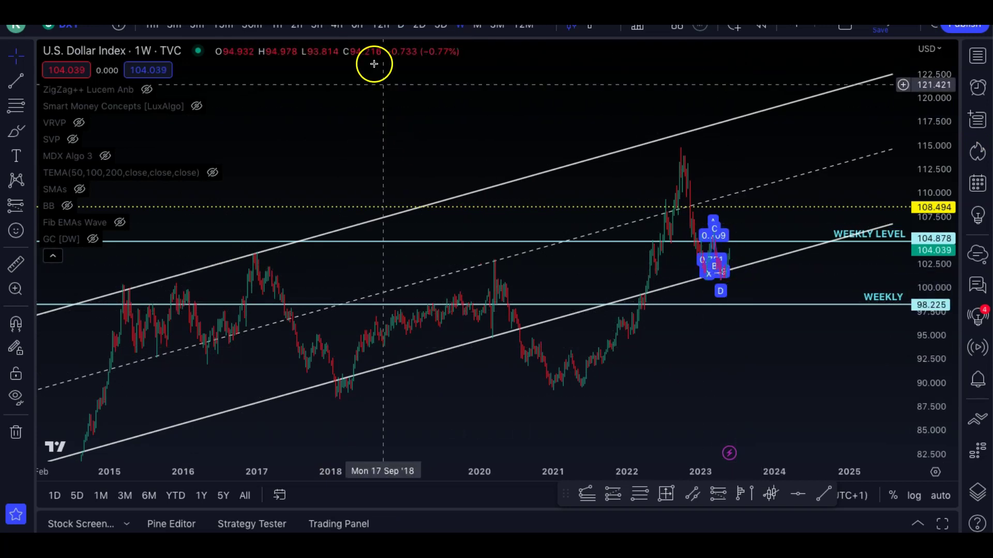
# - Switch the U.S. Dollar Index to the 4-hour timeframe and inspect the XABCD pattern and the recent price action below the 104.878 weekly level
pyautogui.click(337, 27)
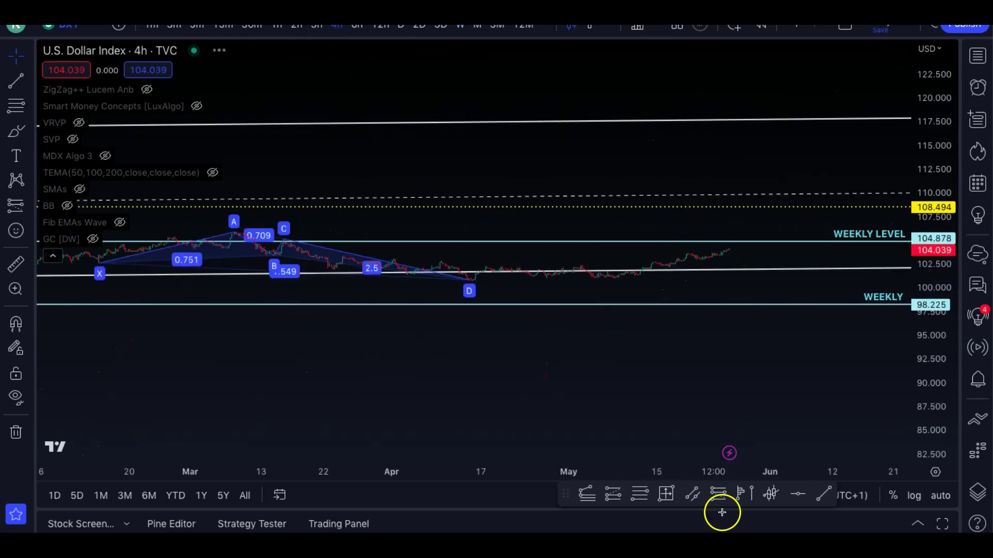
pyautogui.moveTo(650, 472); pyautogui.dragTo(772, 473)
pyautogui.moveTo(935, 368); pyautogui.dragTo(910, 150)
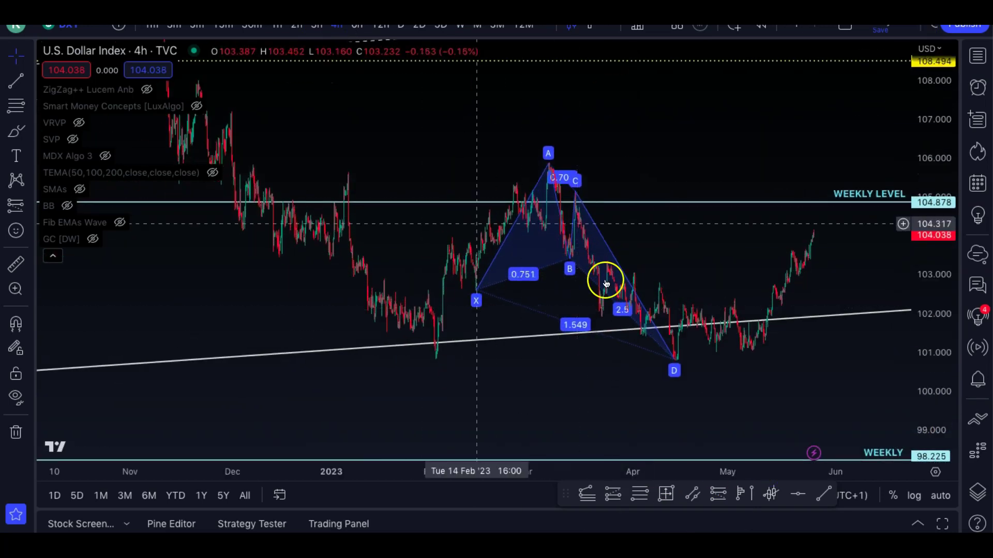
pyautogui.hscroll(2, 610, 289)
pyautogui.hscroll(3, 623, 287)
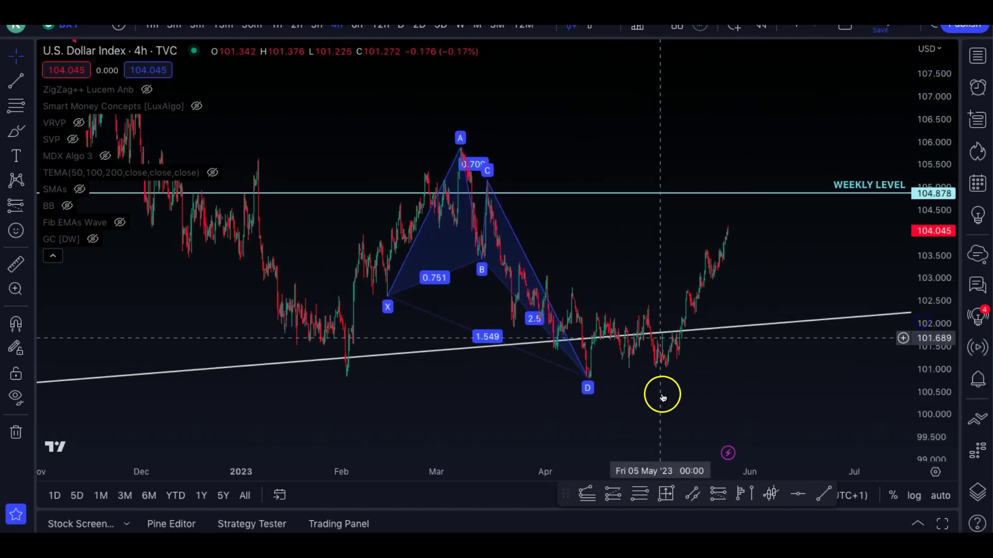
pyautogui.hscroll(1, 700, 331)
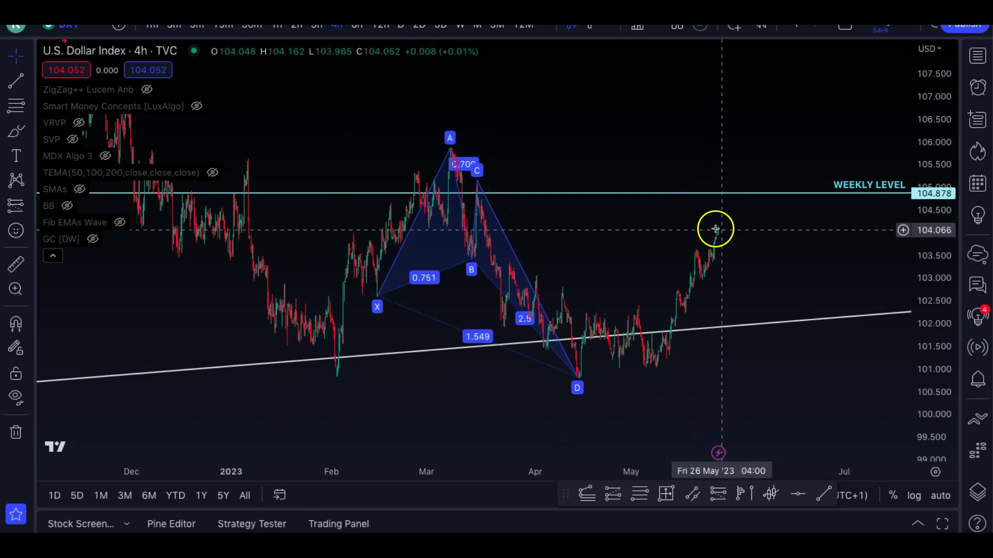
pyautogui.hscroll(3, 476, 284)
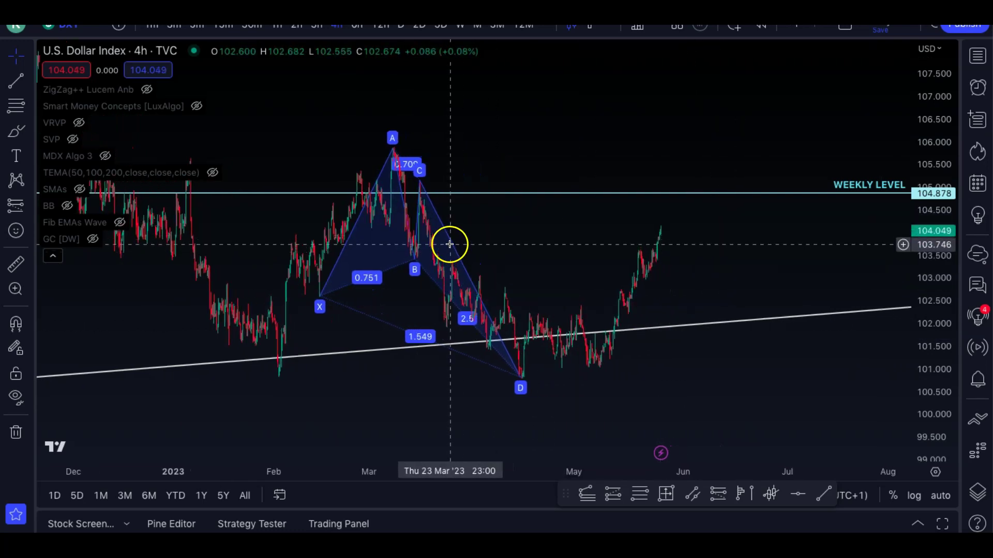
pyautogui.moveTo(942, 269); pyautogui.dragTo(678, 248)
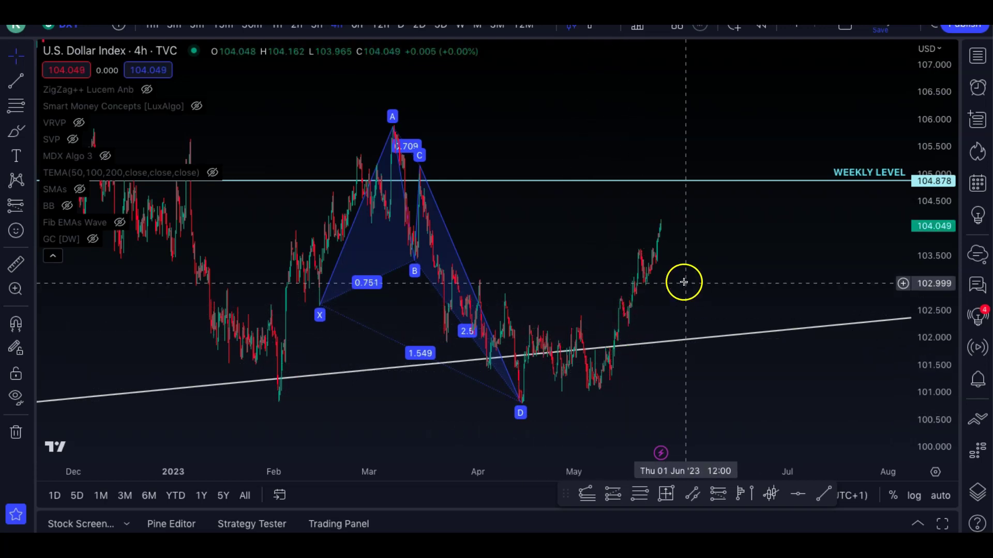
pyautogui.moveTo(738, 262); pyautogui.dragTo(739, 281)
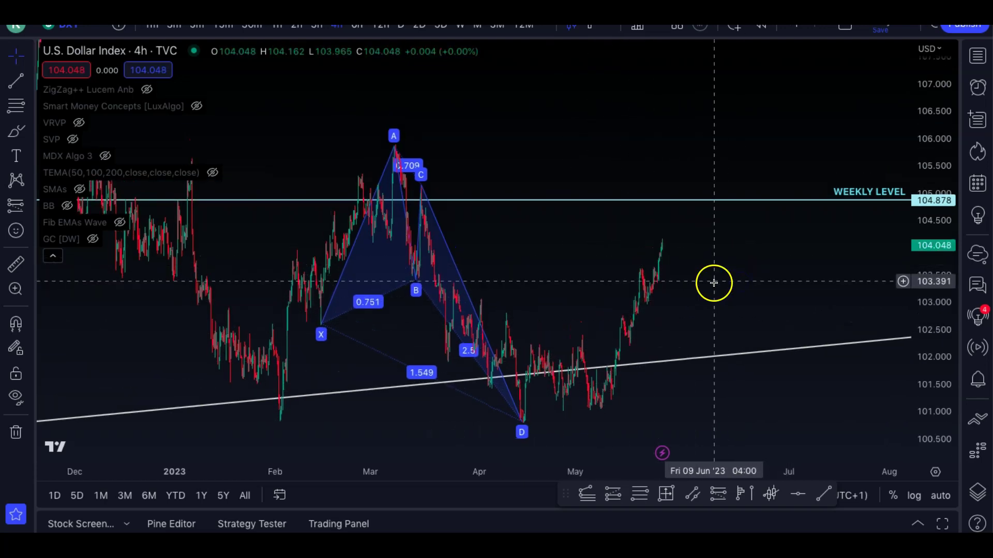
pyautogui.hscroll(-1, 664, 264)
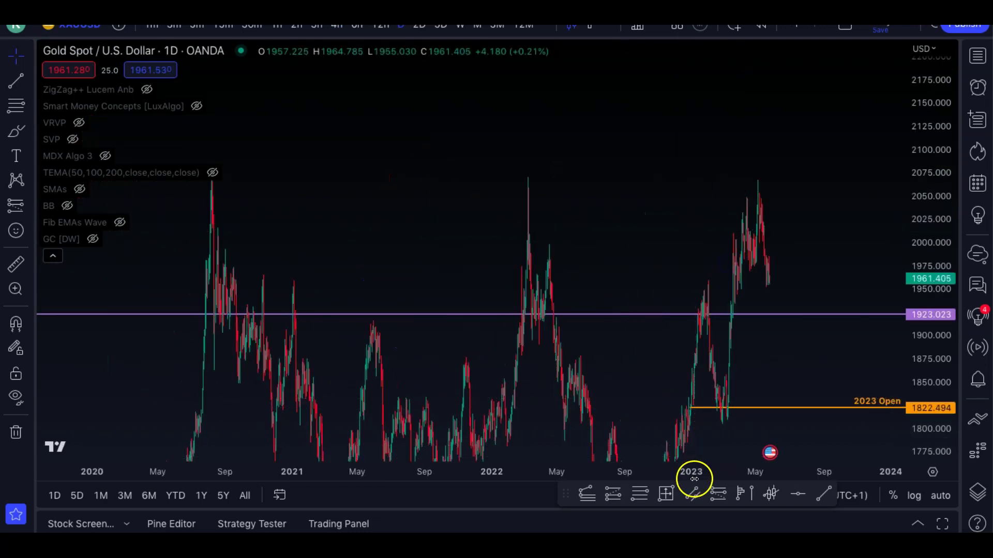
# - On the daily Gold Spot chart, brush a projected rise from about 1,968 above the earlier peaks, curling over at about 2,095
pyautogui.moveTo(694, 479); pyautogui.dragTo(732, 474)
pyautogui.moveTo(821, 233); pyautogui.dragTo(817, 203)
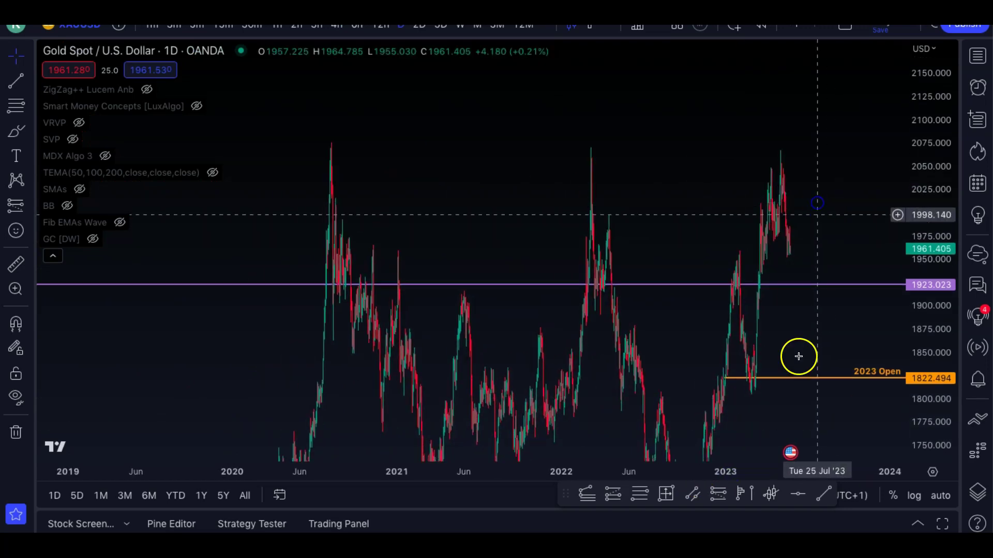
pyautogui.moveTo(758, 478); pyautogui.dragTo(742, 451)
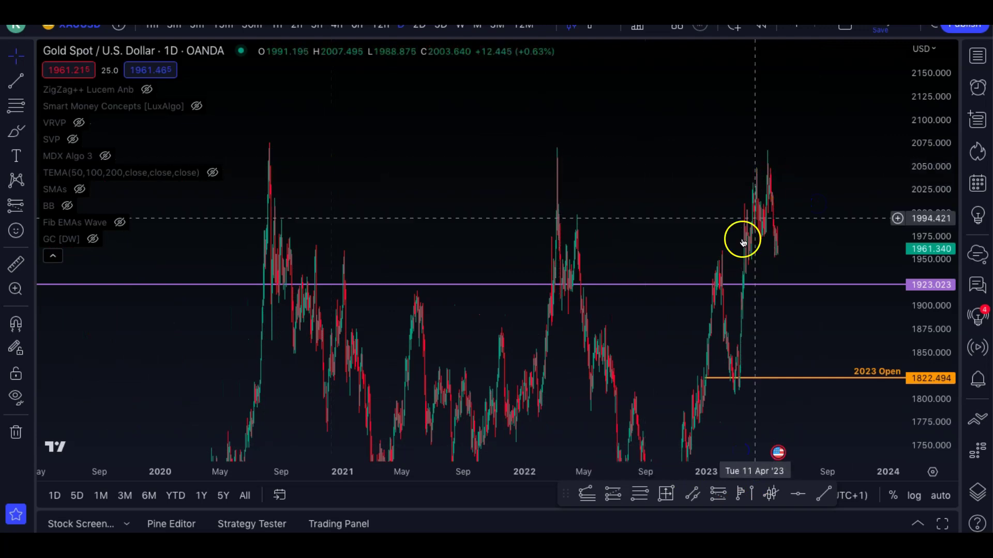
pyautogui.moveTo(768, 133); pyautogui.dragTo(699, 132)
pyautogui.click(16, 136)
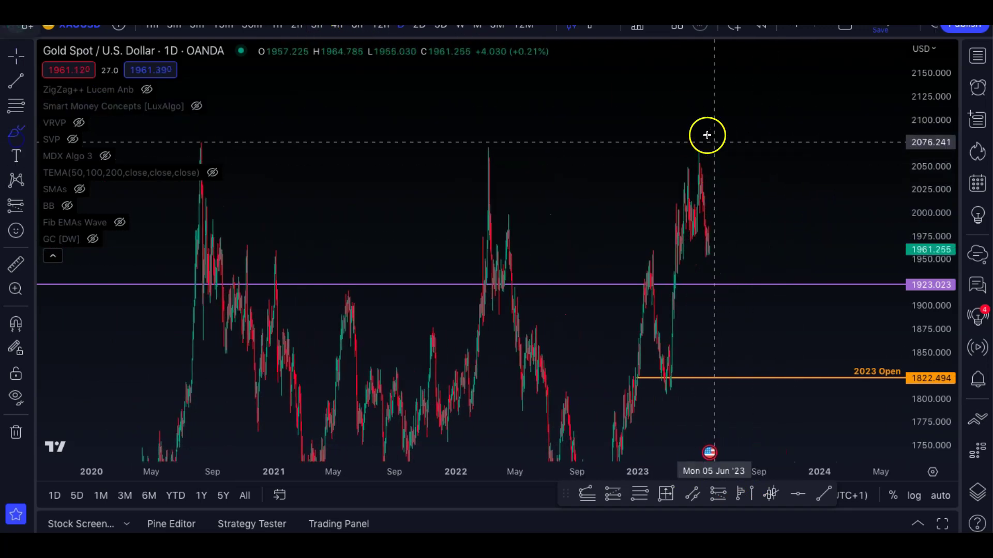
pyautogui.moveTo(728, 244)
pyautogui.mouseDown()
pyautogui.moveTo(727, 145)
pyautogui.moveTo(745, 120)
pyautogui.mouseUp()
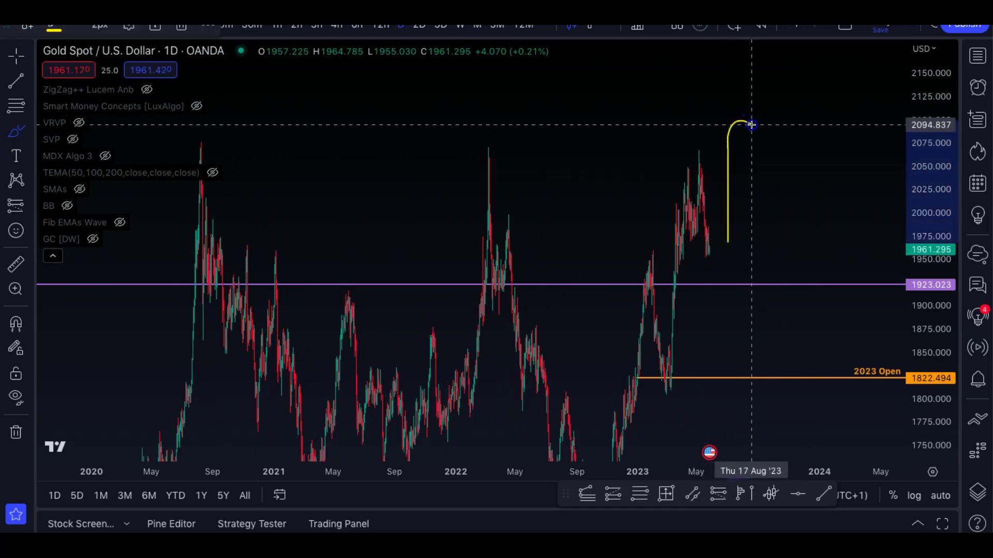
pyautogui.click(677, 195)
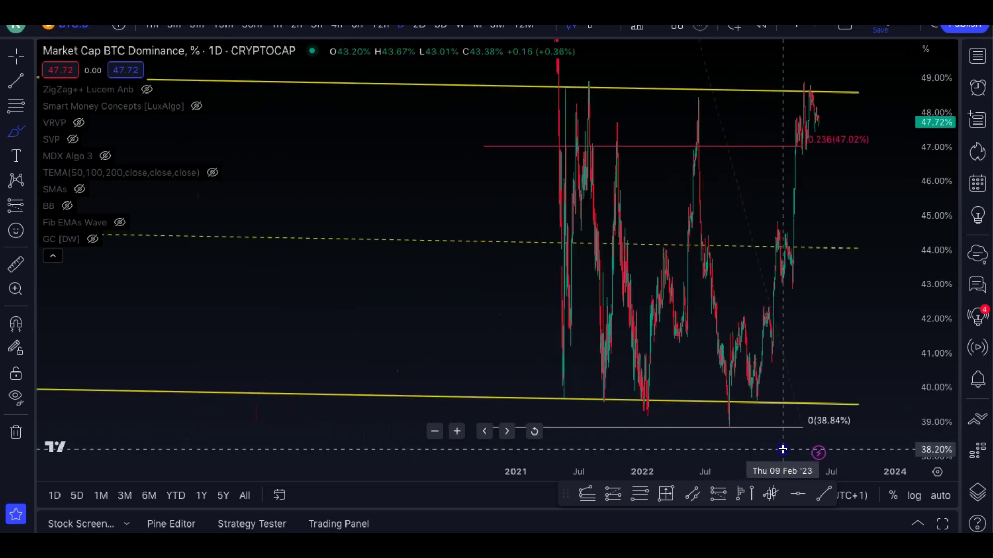
# - Brush a short downward stroke beyond the latest candles on the daily BTC dominance chart, and delete it
pyautogui.moveTo(701, 466); pyautogui.dragTo(453, 426)
pyautogui.moveTo(239, 286); pyautogui.dragTo(238, 286)
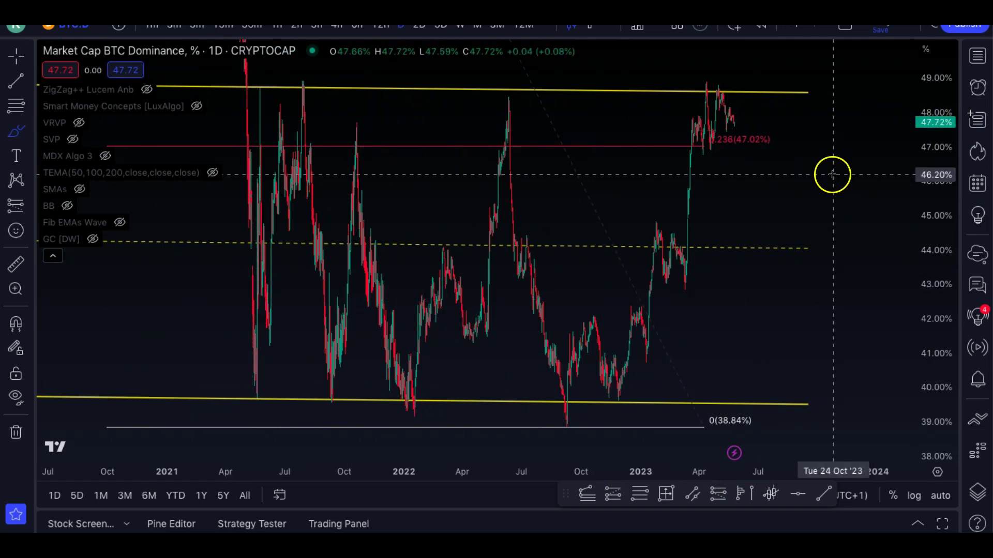
pyautogui.moveTo(833, 178); pyautogui.dragTo(846, 223)
pyautogui.press('Delete')
pyautogui.click(14, 65)
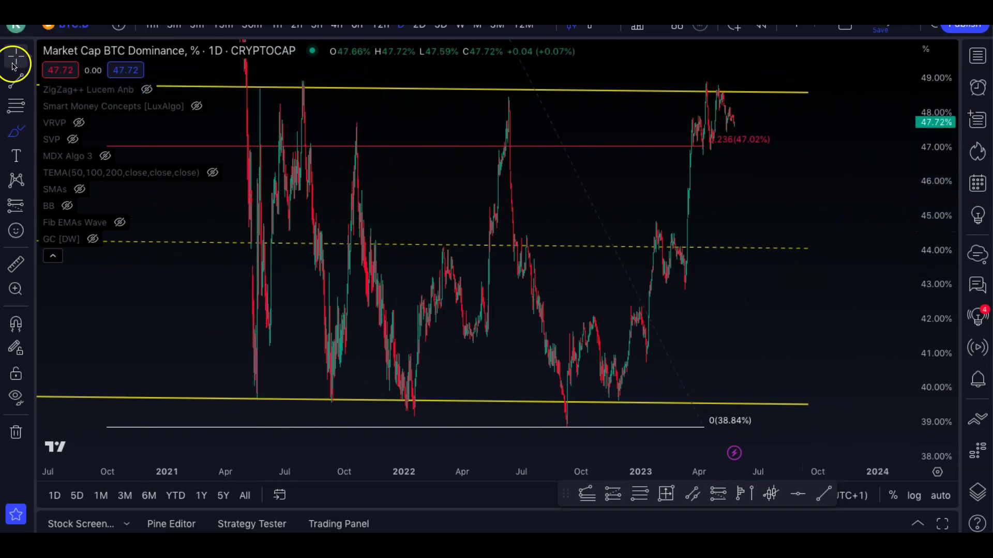
# - Examine BTC dominance's horizontal channel and the Fibonacci retracement levels from the January 2021 peak to the low
pyautogui.moveTo(794, 126); pyautogui.dragTo(798, 272)
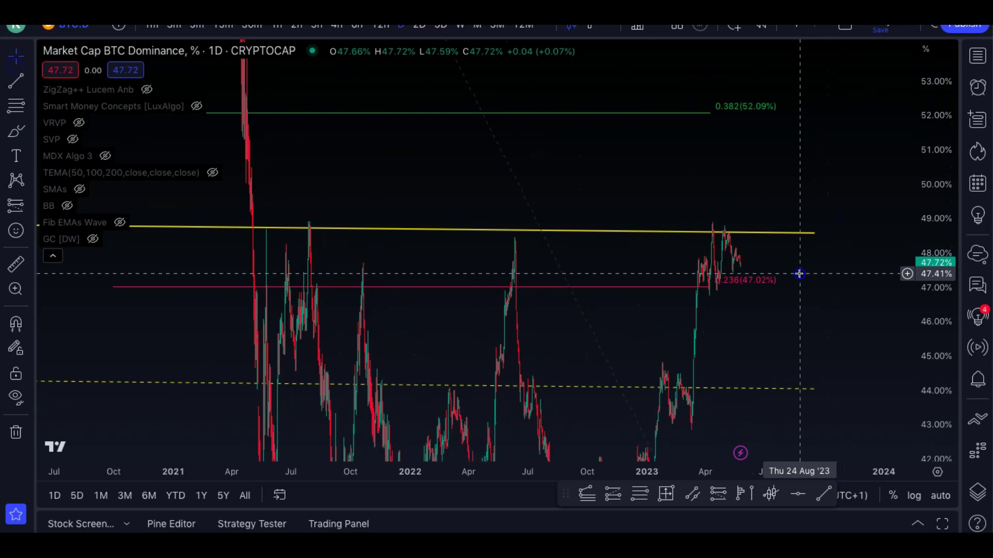
pyautogui.moveTo(536, 476); pyautogui.dragTo(715, 472)
pyautogui.moveTo(933, 77); pyautogui.dragTo(940, 383)
pyautogui.moveTo(865, 194); pyautogui.dragTo(815, 271)
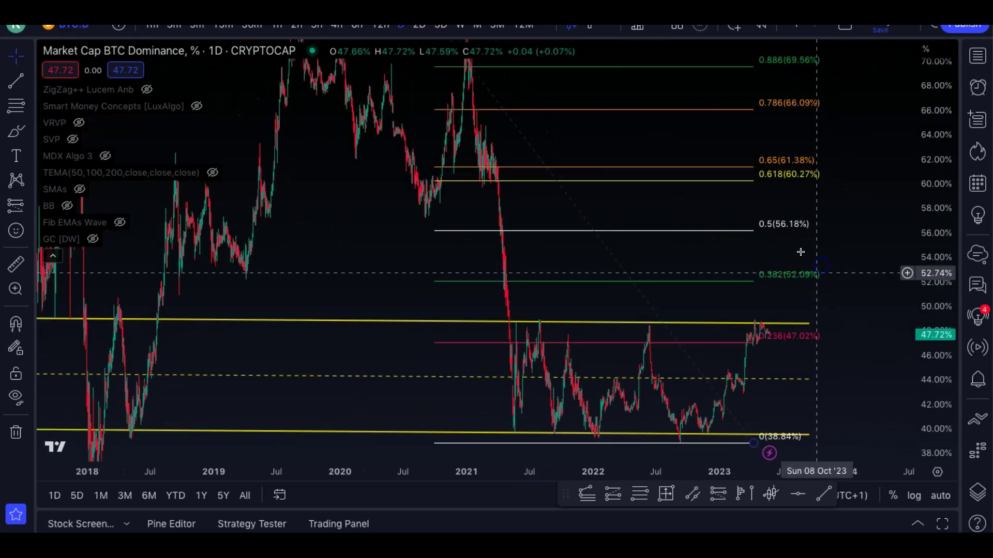
pyautogui.moveTo(934, 155); pyautogui.dragTo(934, 298)
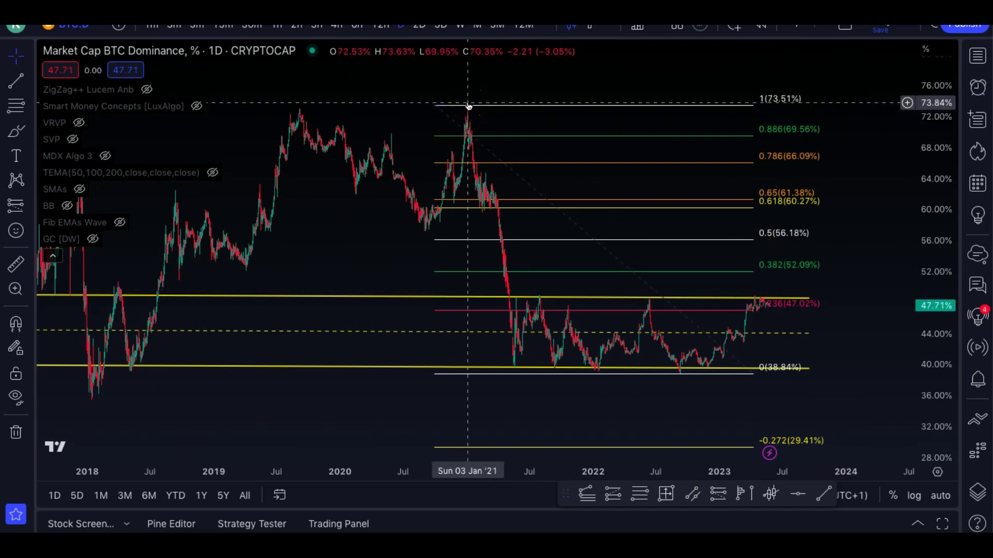
pyautogui.moveTo(935, 337); pyautogui.dragTo(891, 227)
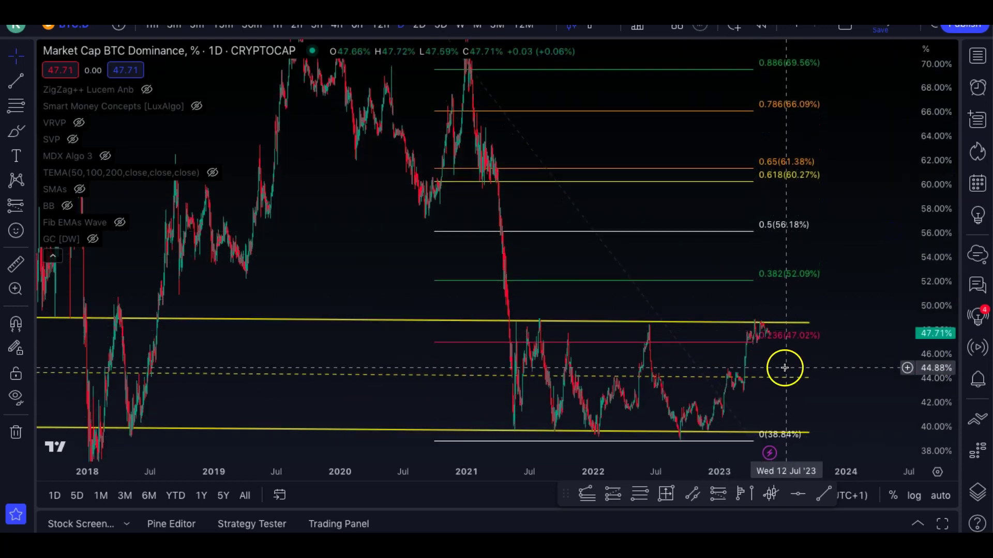